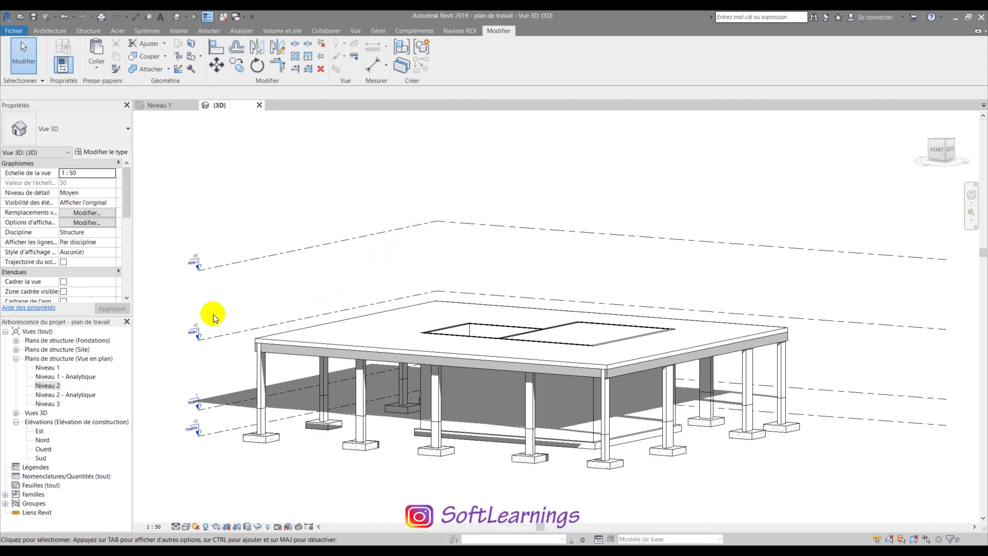
# Open the Niveau 2 structural plan from its level marker and compare it with the Niveau 1 plan.
pyautogui.scroll(3, 194, 333)
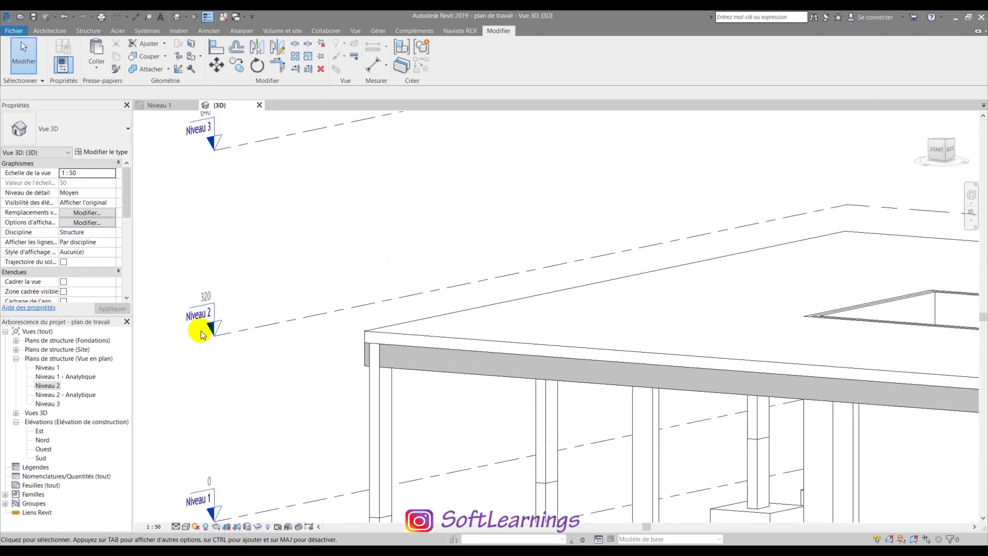
pyautogui.doubleClick(204, 318)
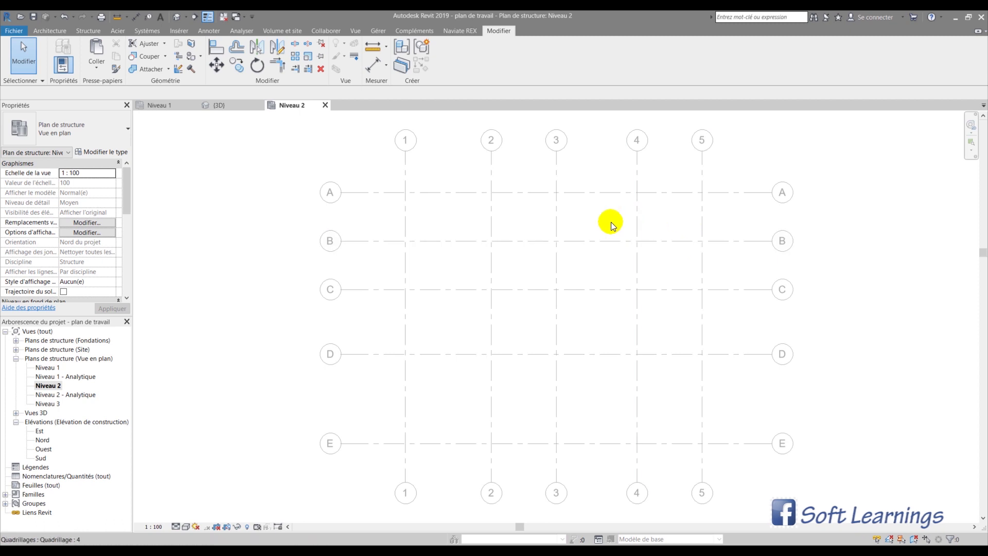
pyautogui.click(171, 106)
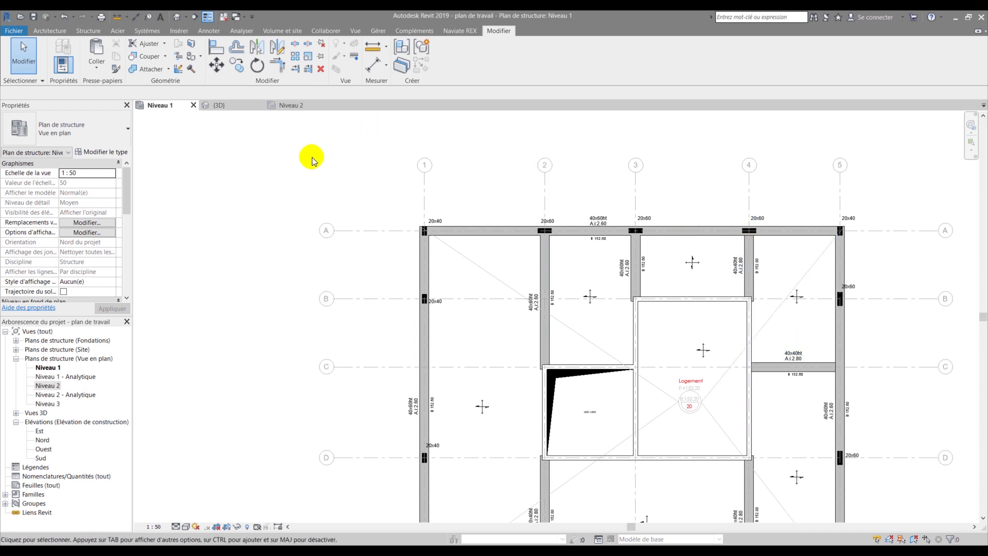
# In the 3D view seen from the side, select all elements of the storey between Niveau 1 and Niveau 2.
pyautogui.click(221, 106)
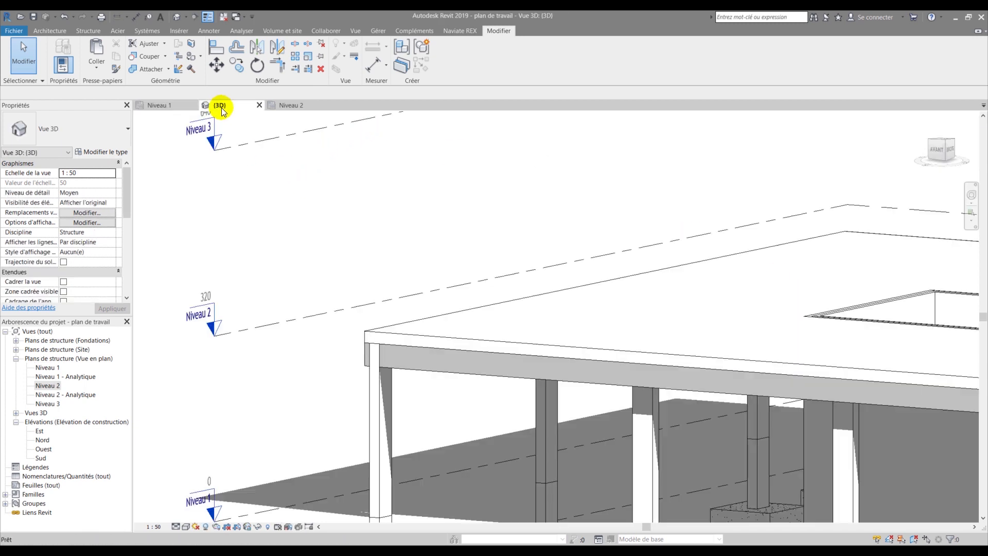
pyautogui.scroll(-3, 380, 274)
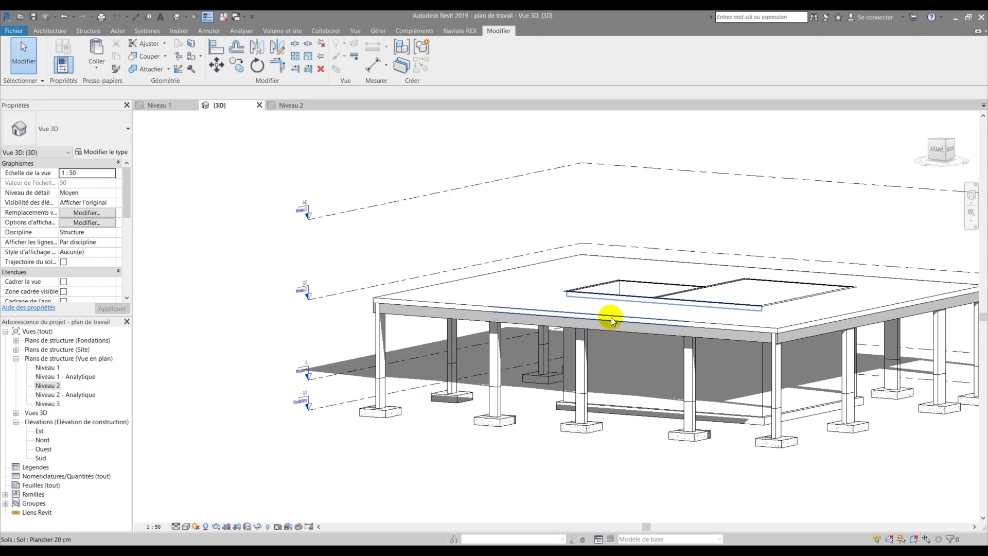
pyautogui.keyDown('shift'); pyautogui.moveTo(591, 325); pyautogui.dragTo(720, 320, button='middle'); pyautogui.keyUp('shift')
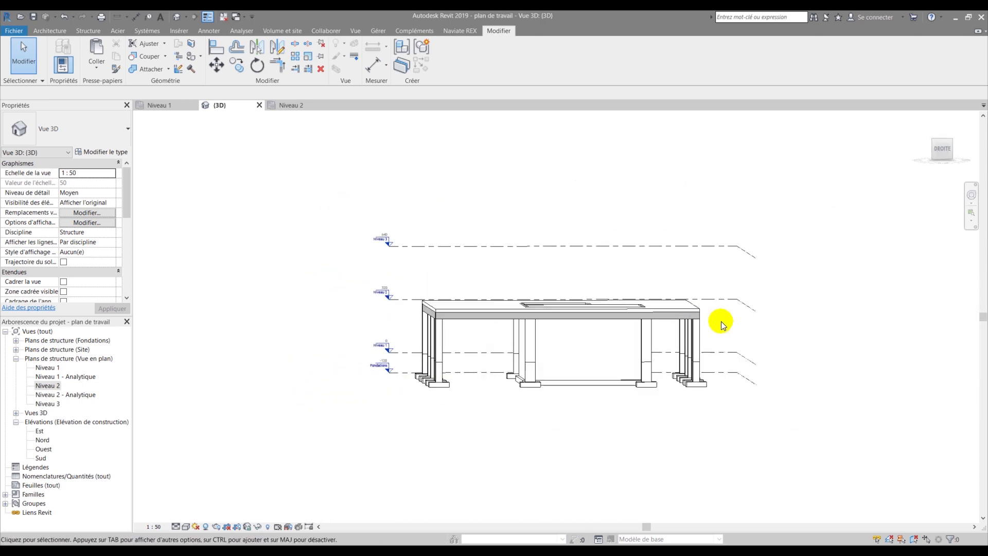
pyautogui.scroll(1, 721, 320)
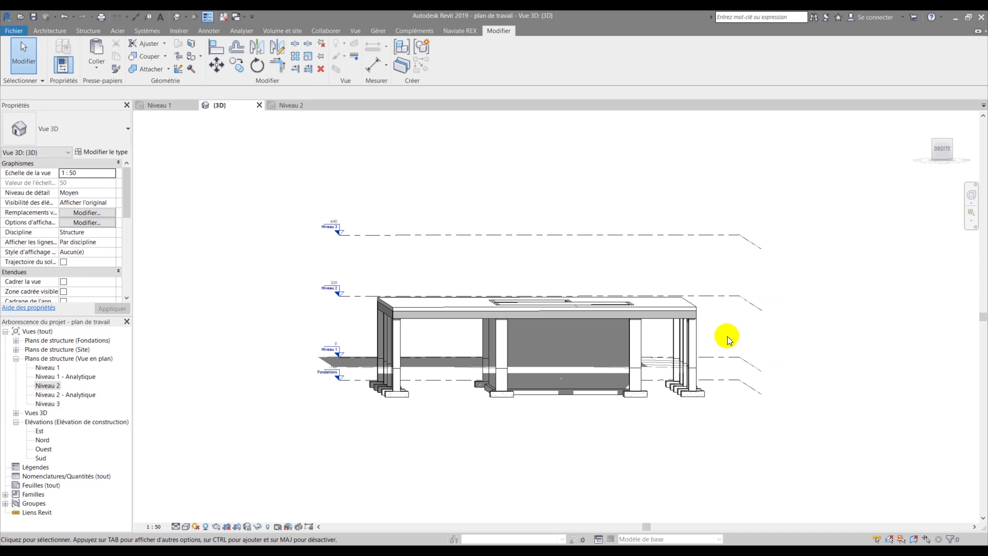
pyautogui.moveTo(727, 335); pyautogui.dragTo(285, 278)
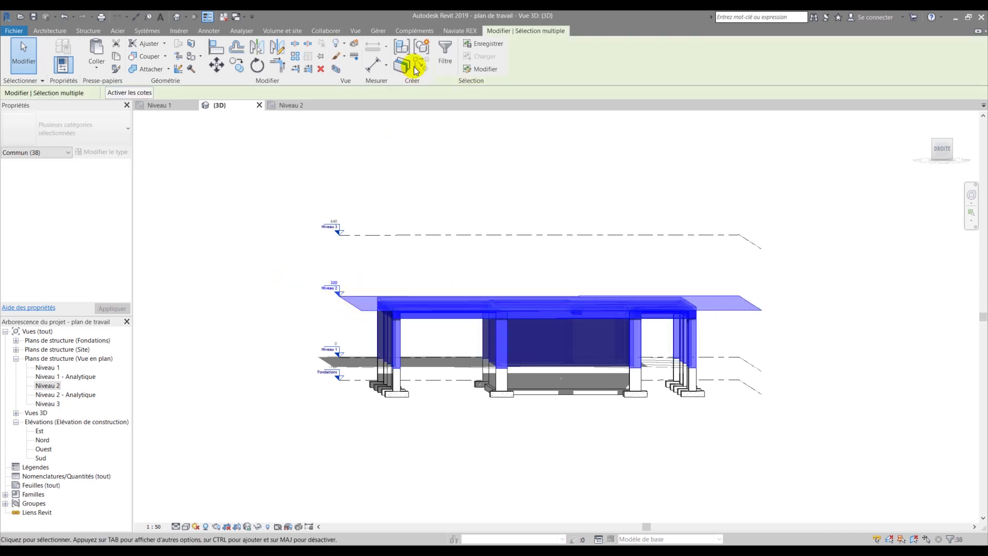
# Filter the selection to keep only Murs, Ossature (Longeron), Poteaux porteurs and Sols, leaving out Niveaux.
pyautogui.click(442, 50)
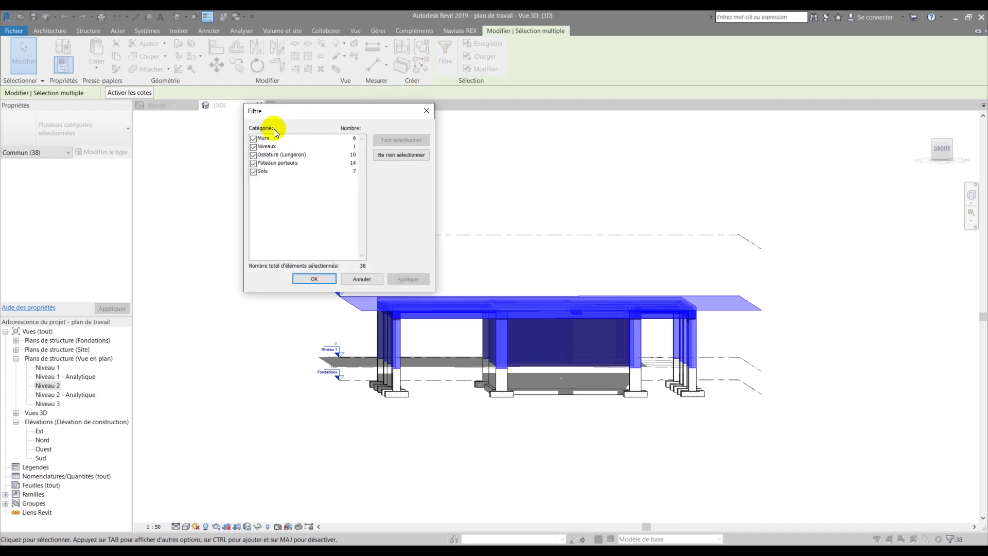
pyautogui.click(405, 156)
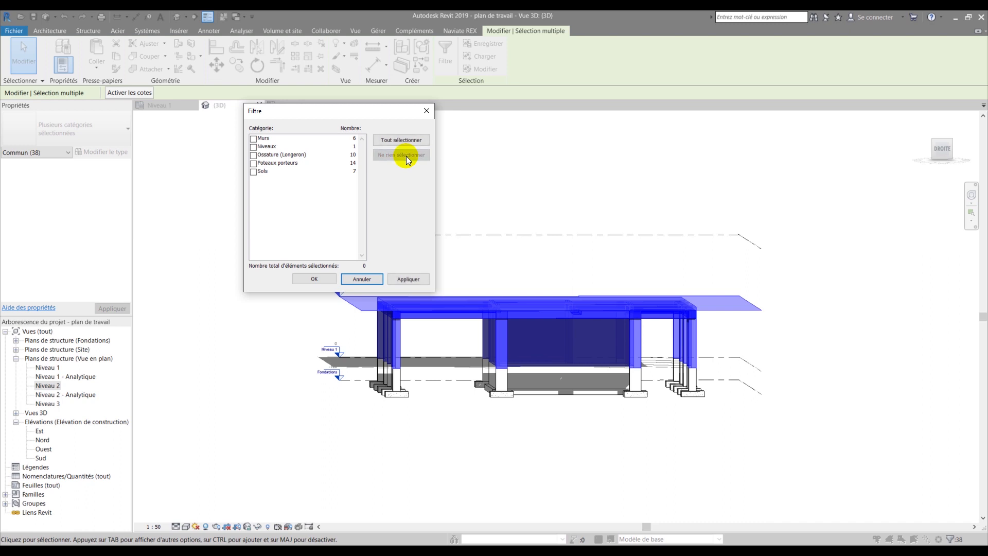
pyautogui.click(253, 163)
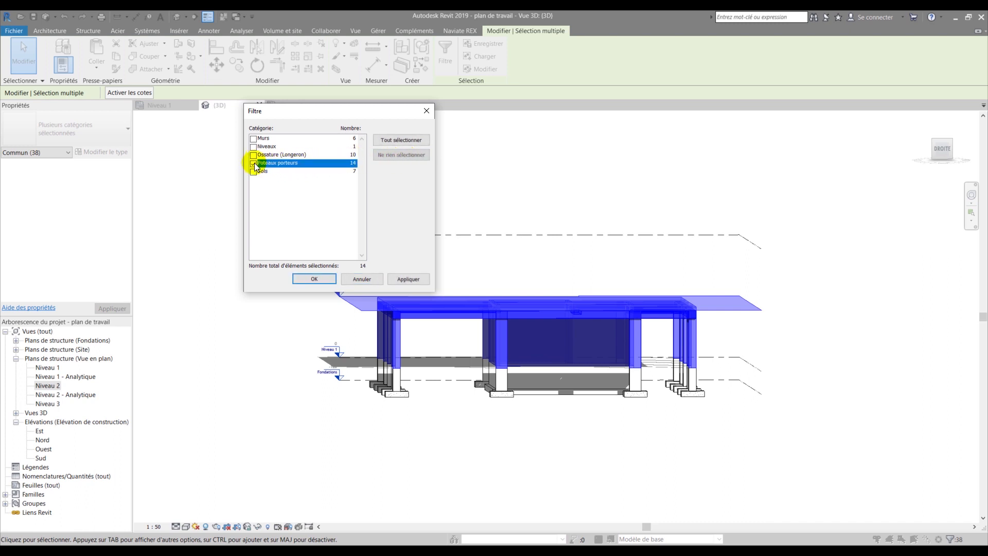
pyautogui.click(253, 155)
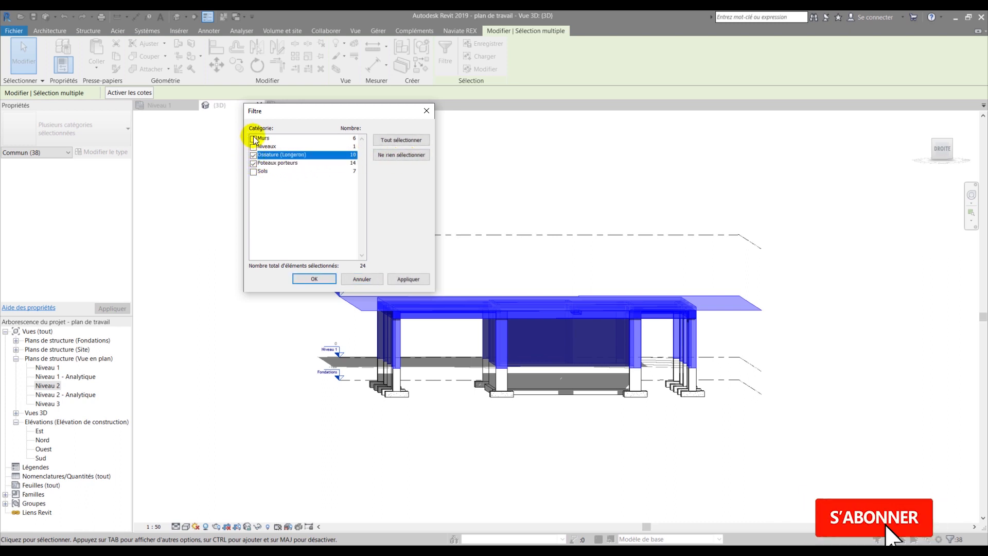
pyautogui.click(253, 139)
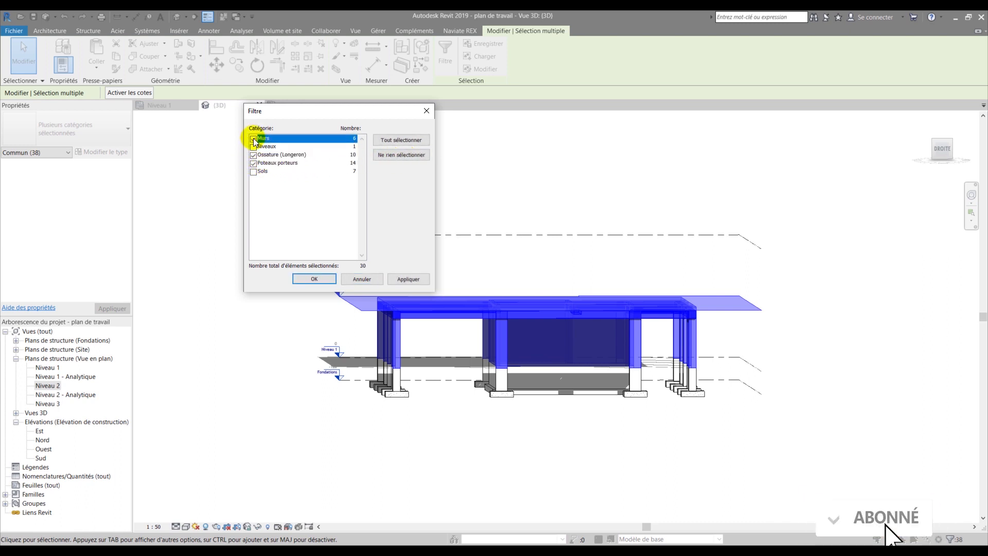
pyautogui.click(253, 171)
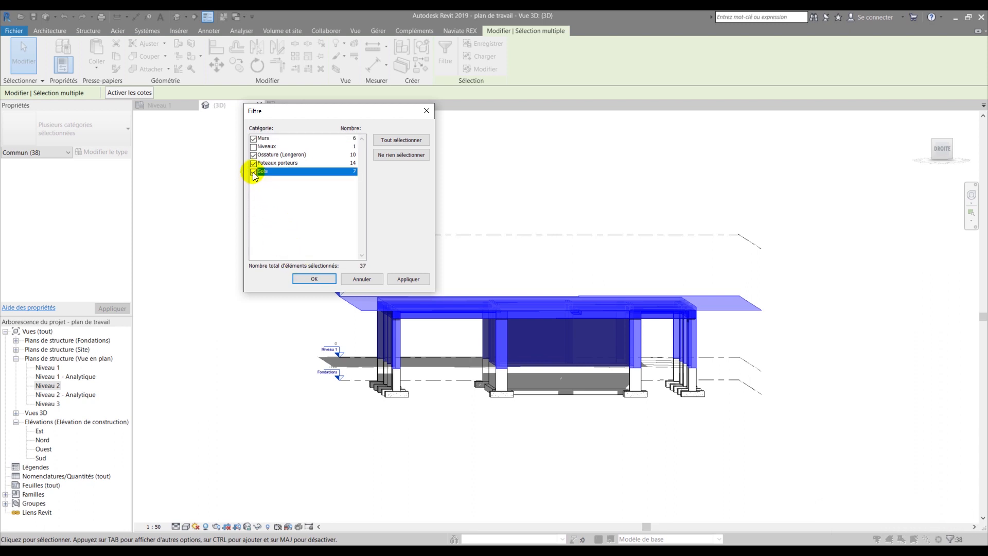
pyautogui.click(307, 279)
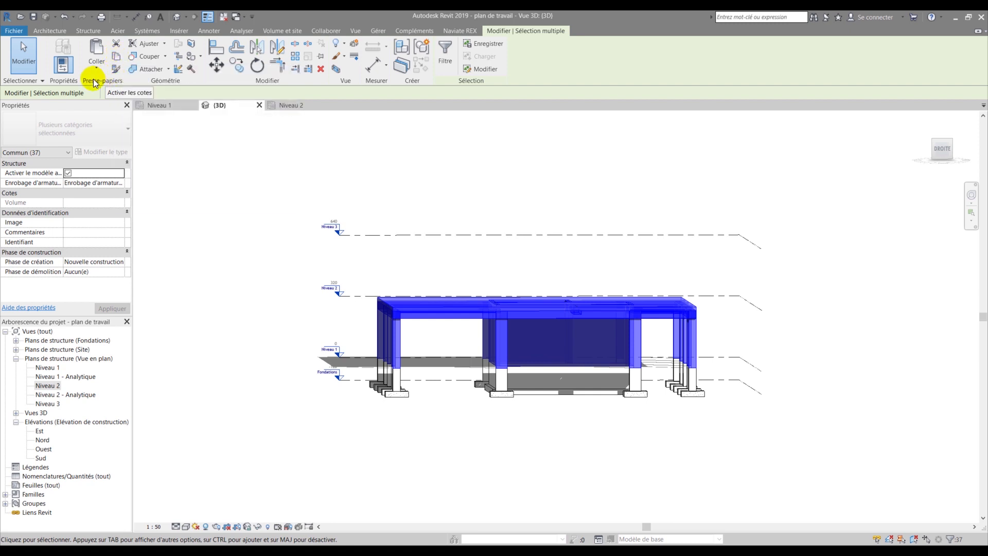
# Copy the selected storey elements and paste them aligned to the selected level Niveau 3.
pyautogui.click(116, 60)
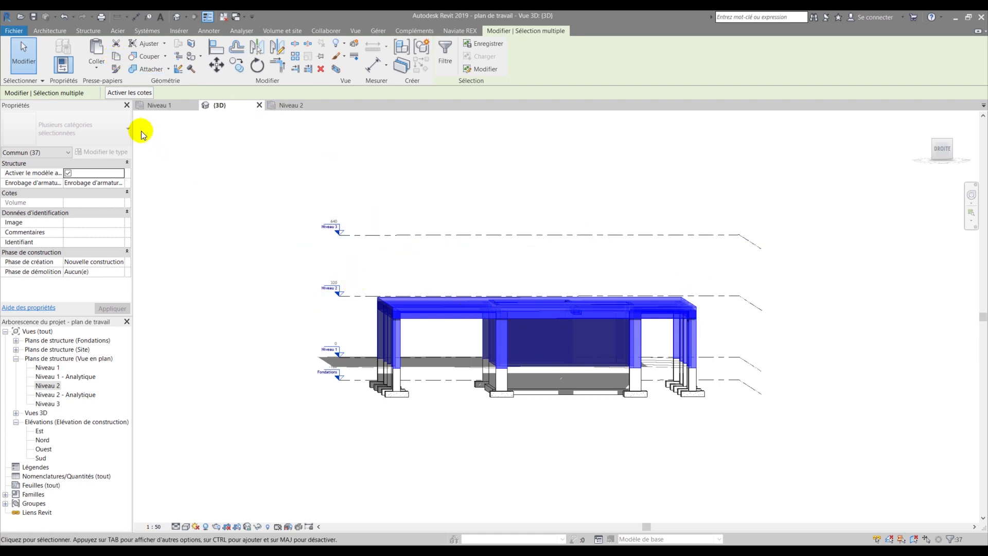
pyautogui.click(97, 66)
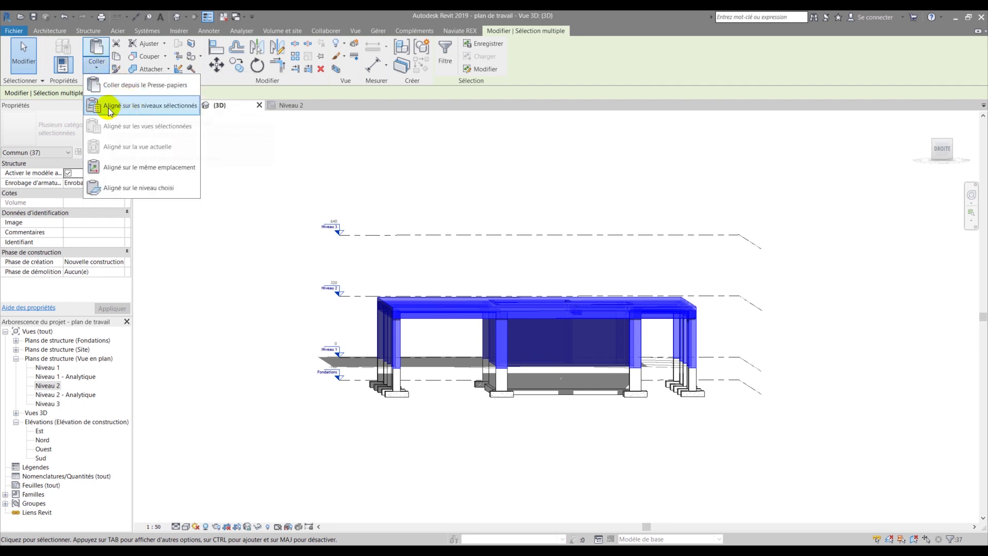
pyautogui.click(180, 106)
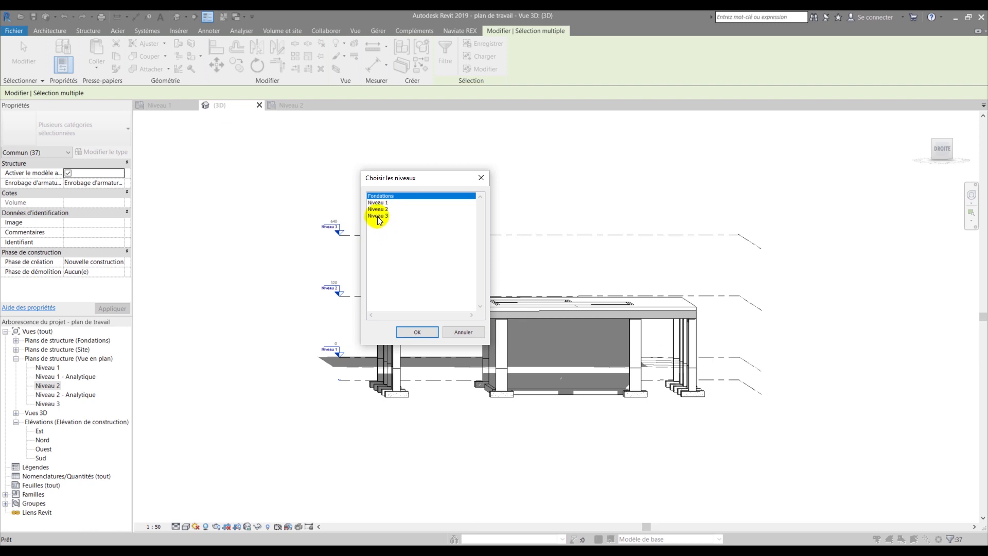
pyautogui.click(378, 216)
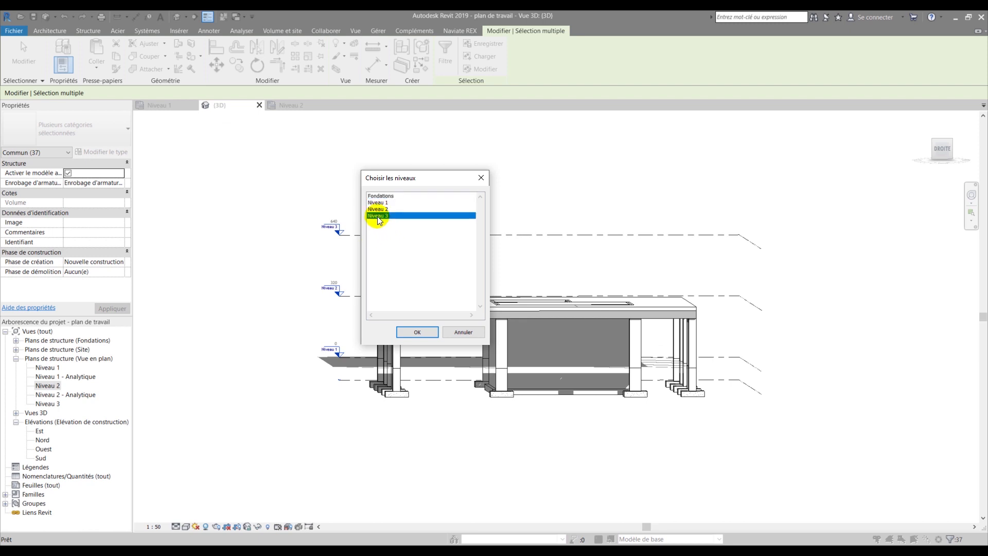
pyautogui.click(417, 333)
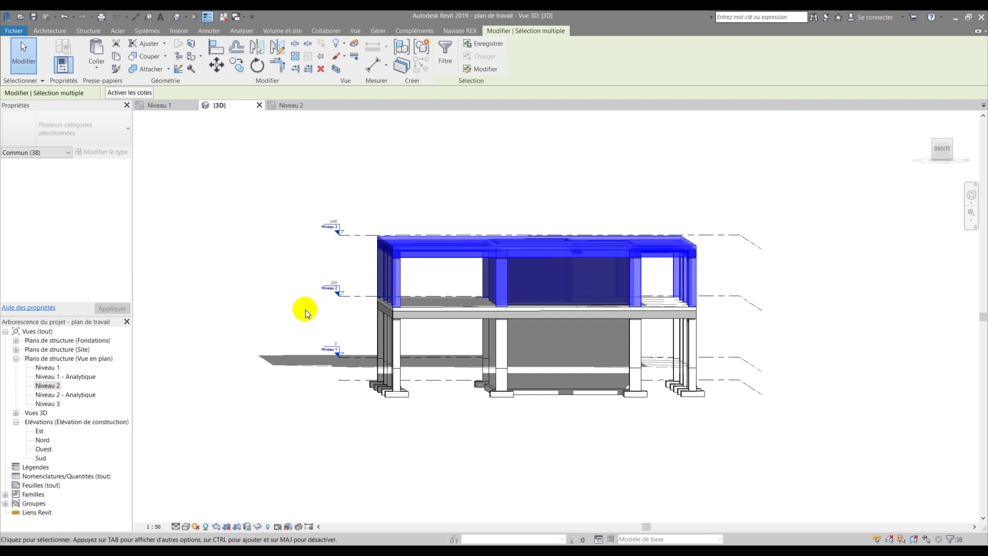
# Examine the Niveau 2 plan after the copy and compare it with the annotated Niveau 1 plan.
pyautogui.doubleClick(43, 386)
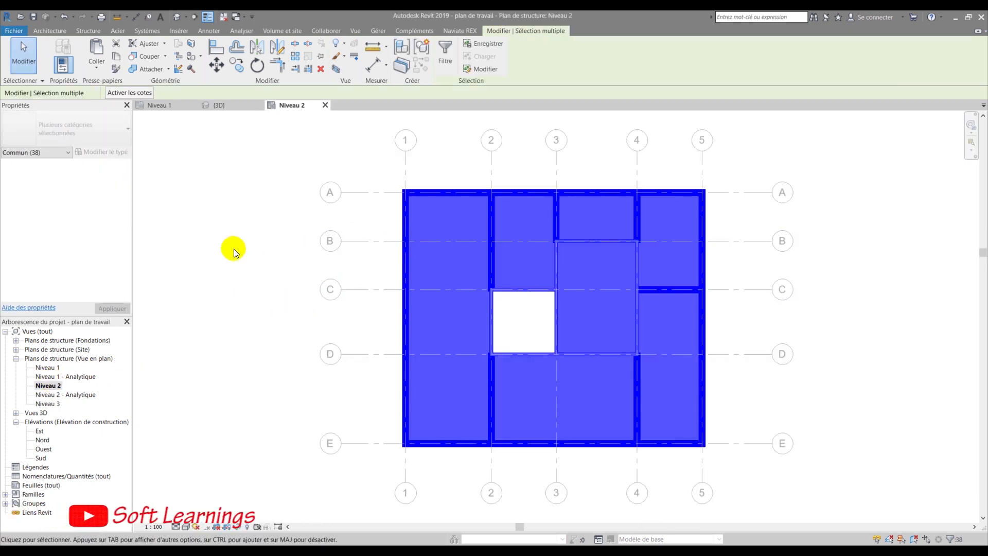
pyautogui.click(233, 249)
pyautogui.scroll(3, 622, 245)
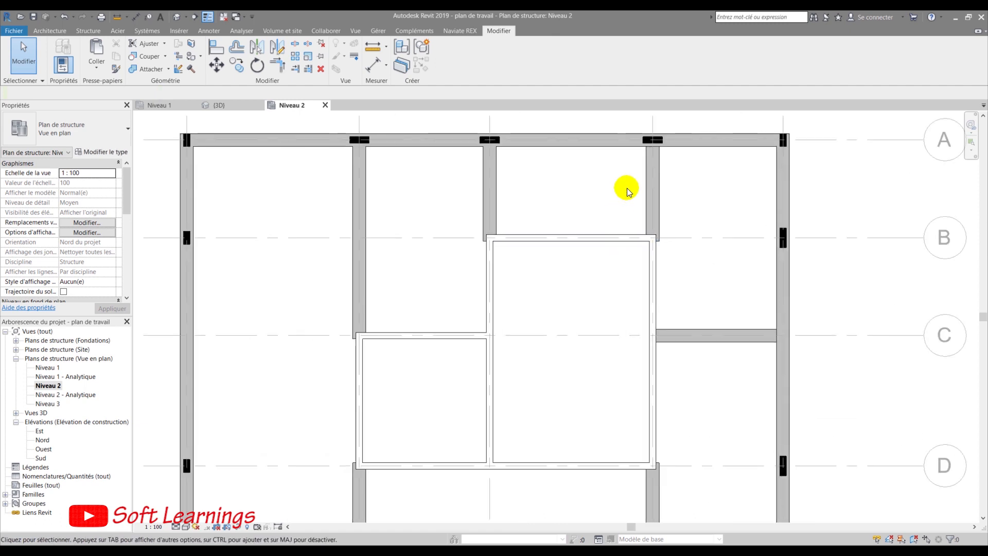
pyautogui.scroll(-3, 621, 213)
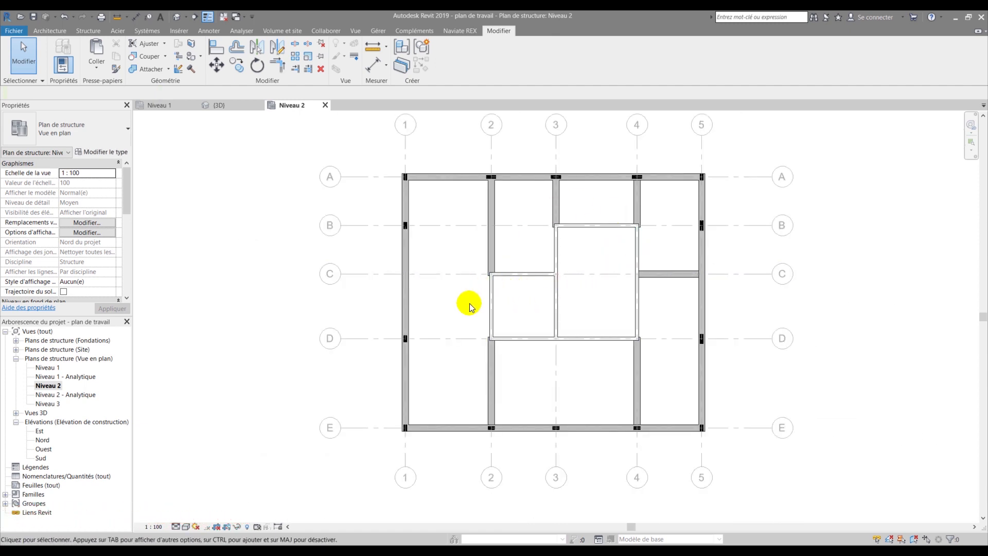
pyautogui.click(163, 106)
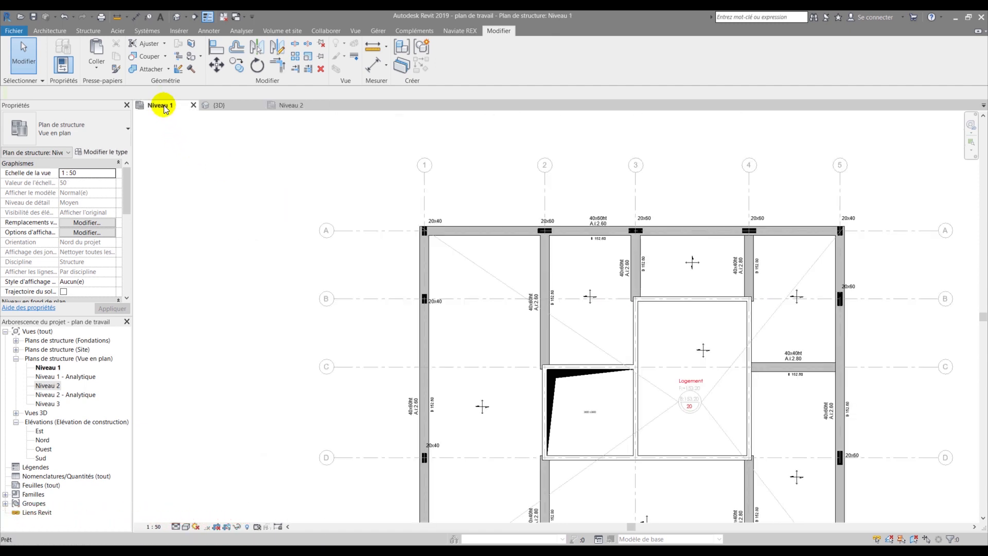
pyautogui.scroll(-2, 460, 307)
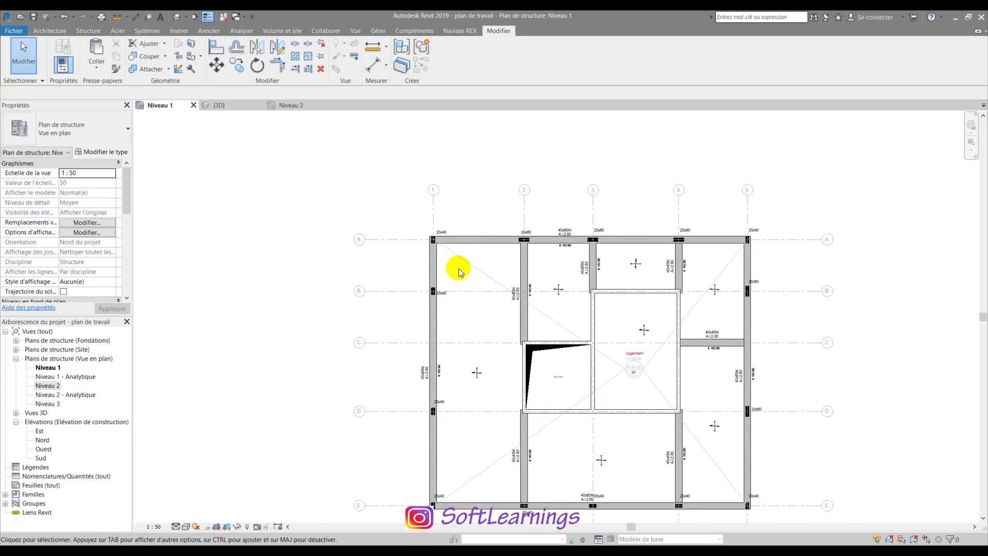
pyautogui.scroll(3, 533, 304)
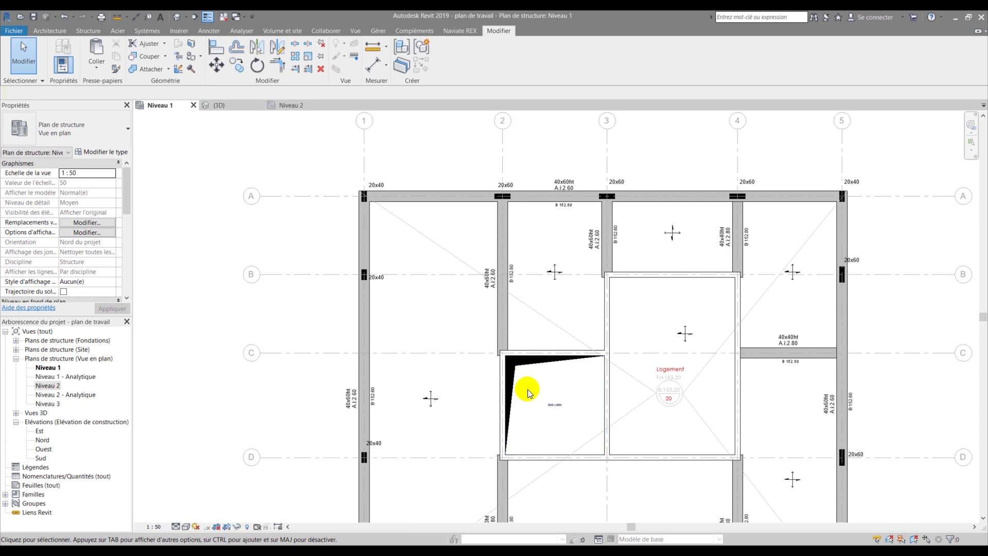
pyautogui.moveTo(530, 388); pyautogui.dragTo(469, 295, button='middle')
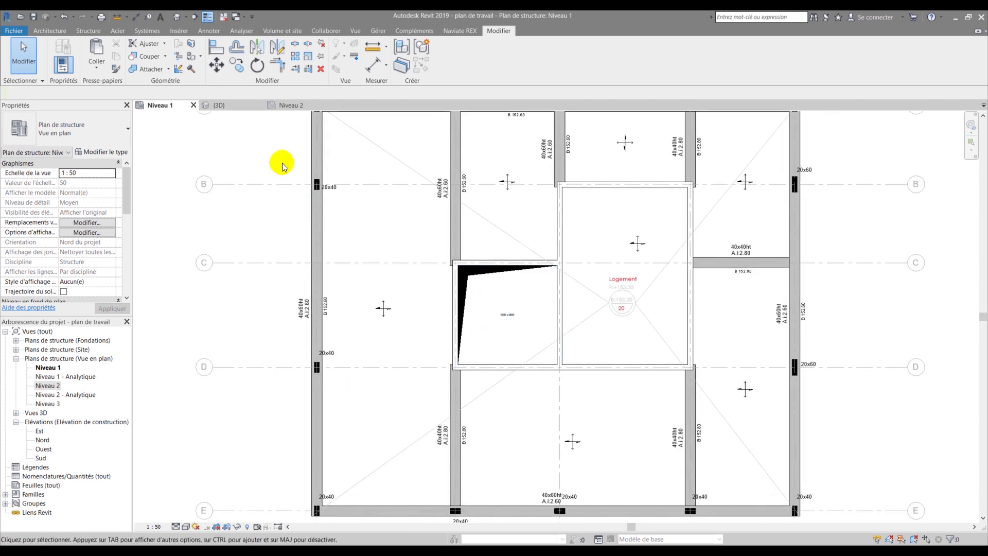
pyautogui.click(286, 105)
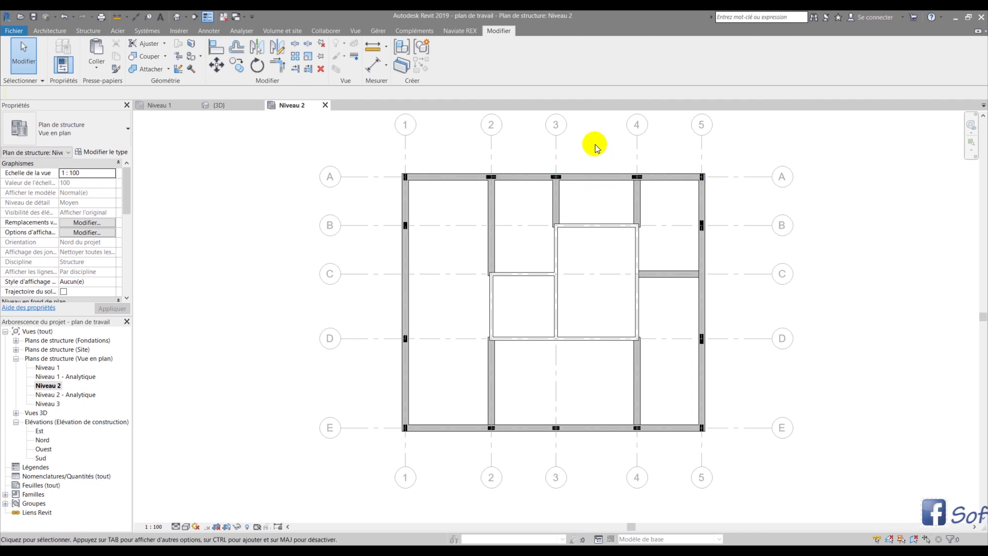
pyautogui.press('t')
pyautogui.press('g')
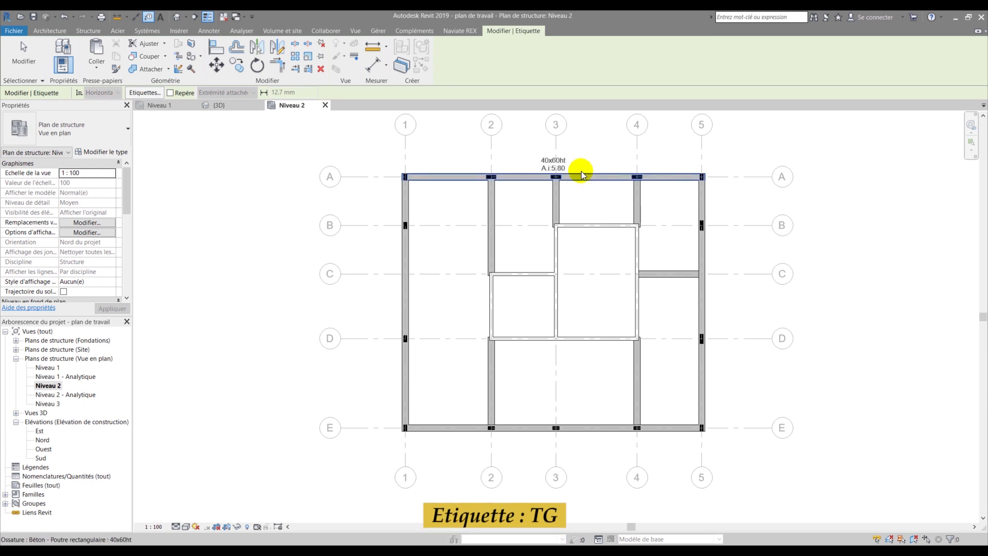
pyautogui.scroll(3, 580, 170)
pyautogui.scroll(-3, 566, 194)
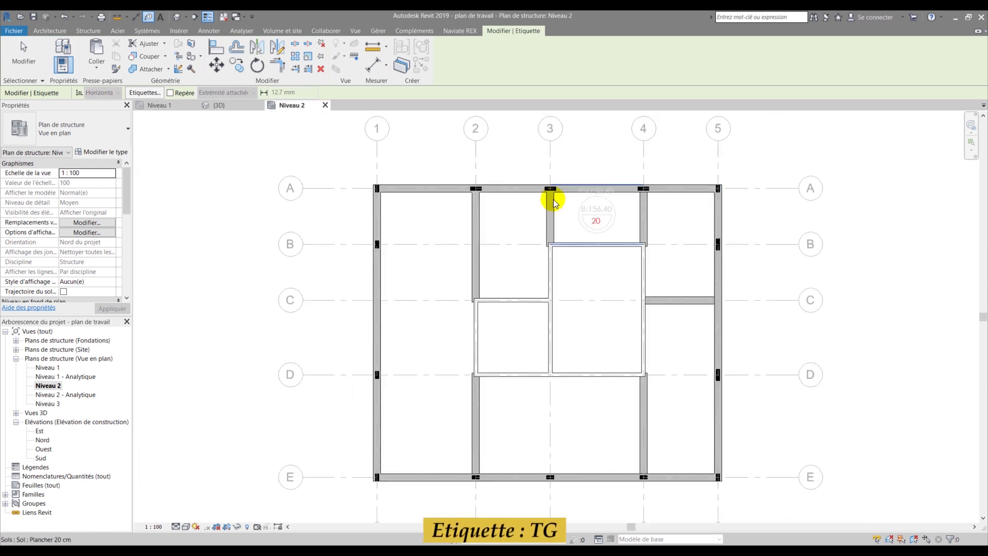
pyautogui.press('Escape')
pyautogui.press('Escape')
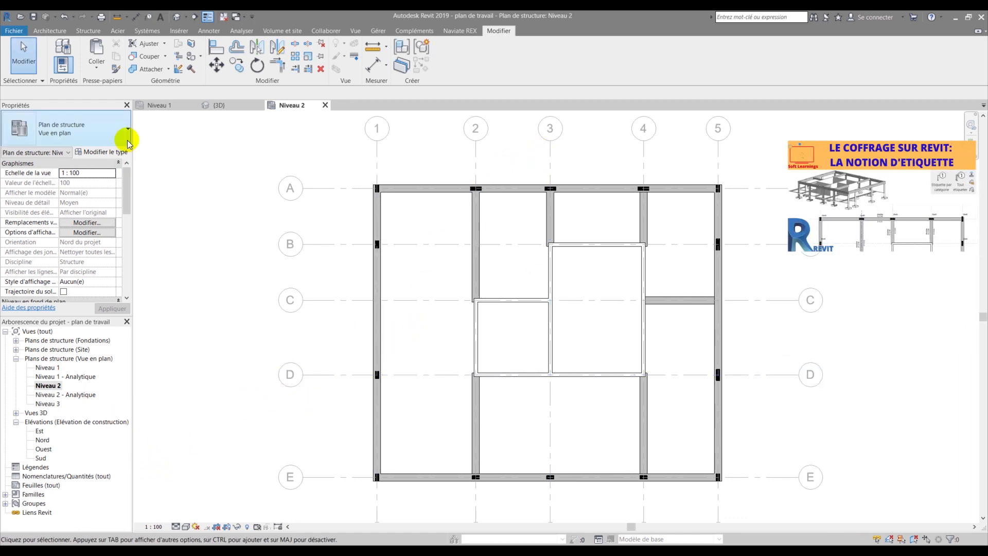
# Check the view scale of the Niveau 1 plan and set the Niveau 2 plan to the same 1:50 scale.
pyautogui.click(156, 104)
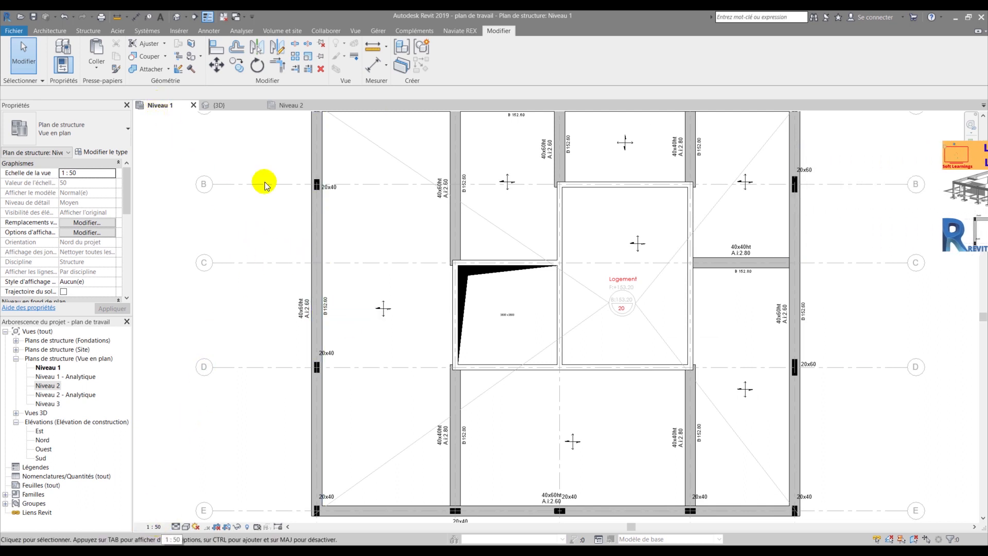
pyautogui.click(297, 105)
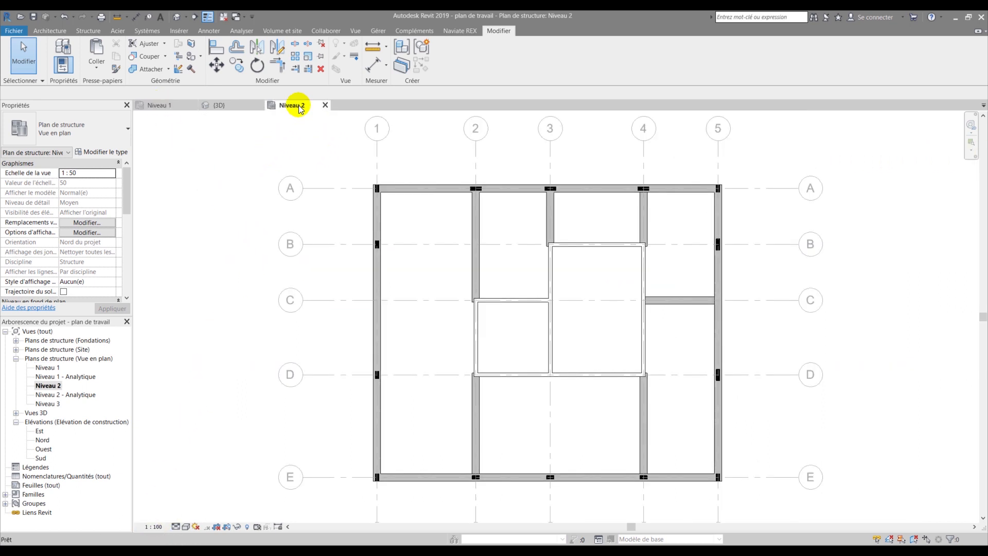
pyautogui.click(154, 528)
pyautogui.click(175, 458)
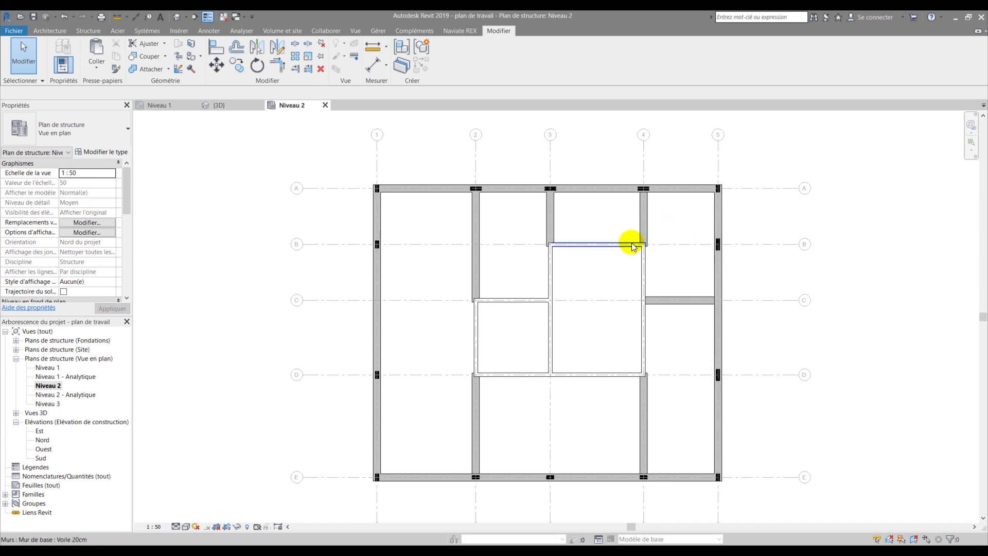
pyautogui.scroll(-3, 509, 288)
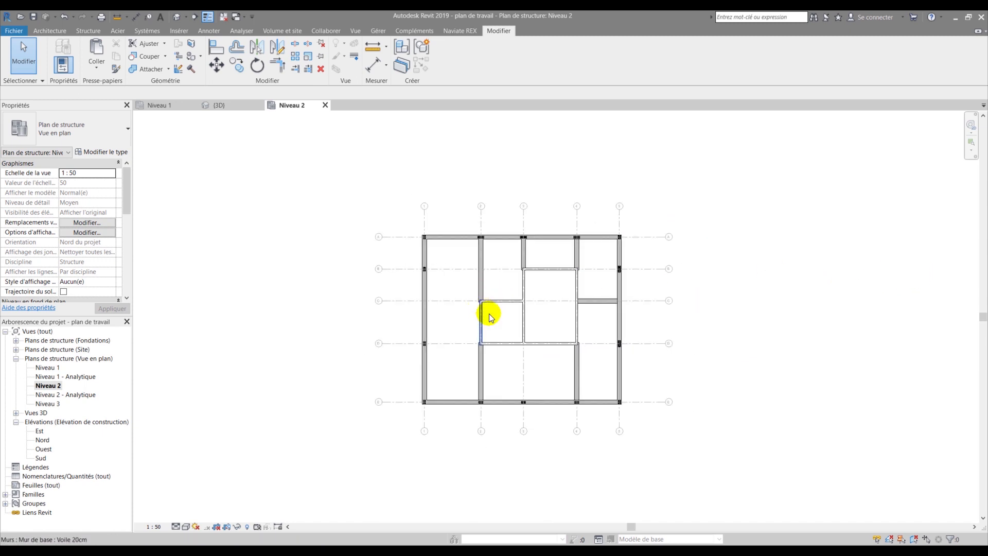
# Copy the 40x60ht beam tag beside grid line 1, between grids C and D, from the Niveau 1 plan.
pyautogui.scroll(2, 512, 243)
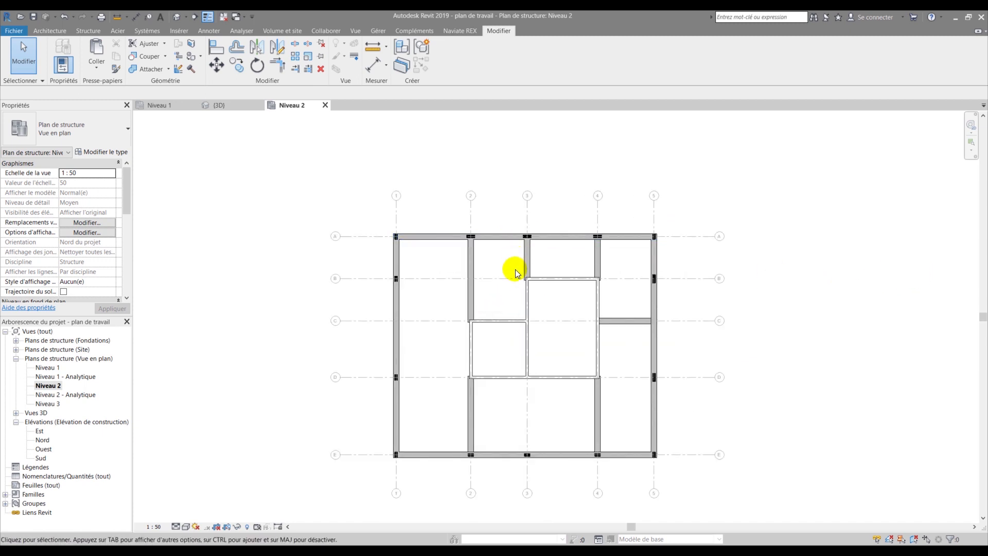
pyautogui.click(157, 105)
pyautogui.click(302, 318)
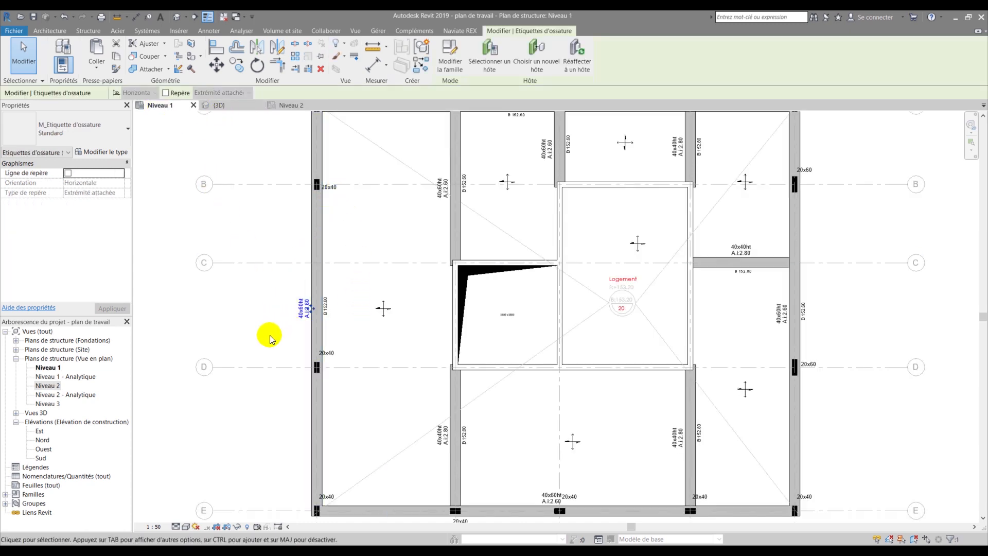
pyautogui.hotkey('ctrl', 'c')
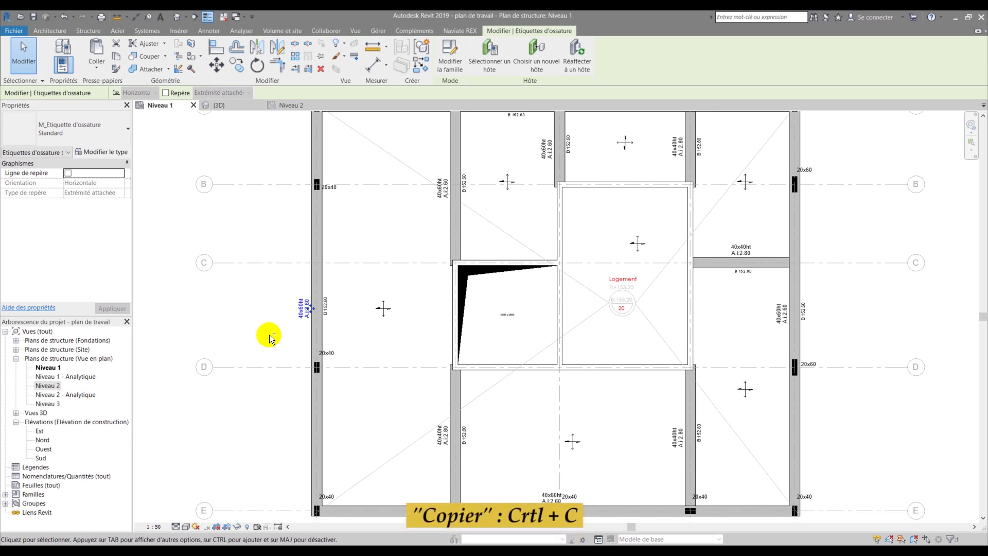
# Paste the copied beam tag into the Niveau 2 plan beside the grid line 1 beam, between grids C and D.
pyautogui.click(293, 104)
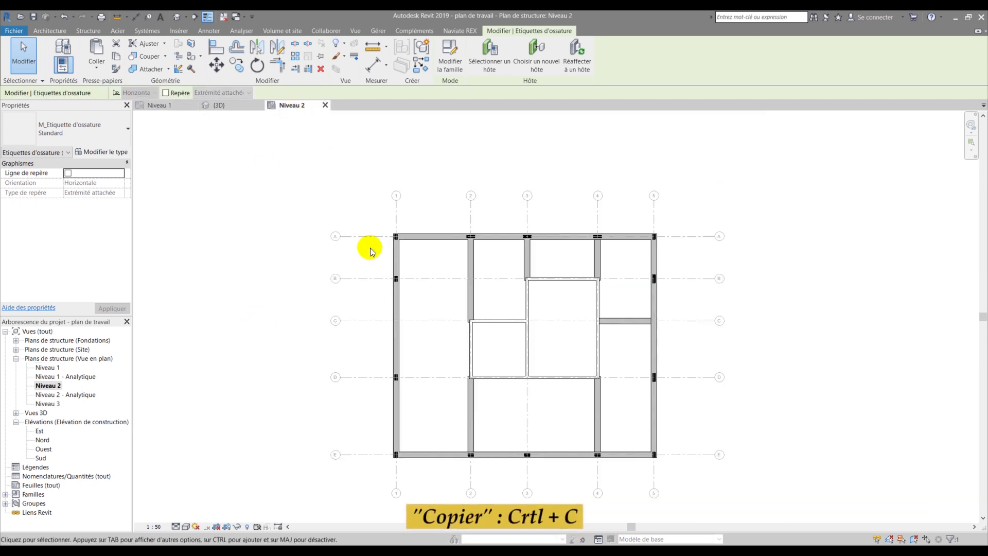
pyautogui.scroll(1, 382, 339)
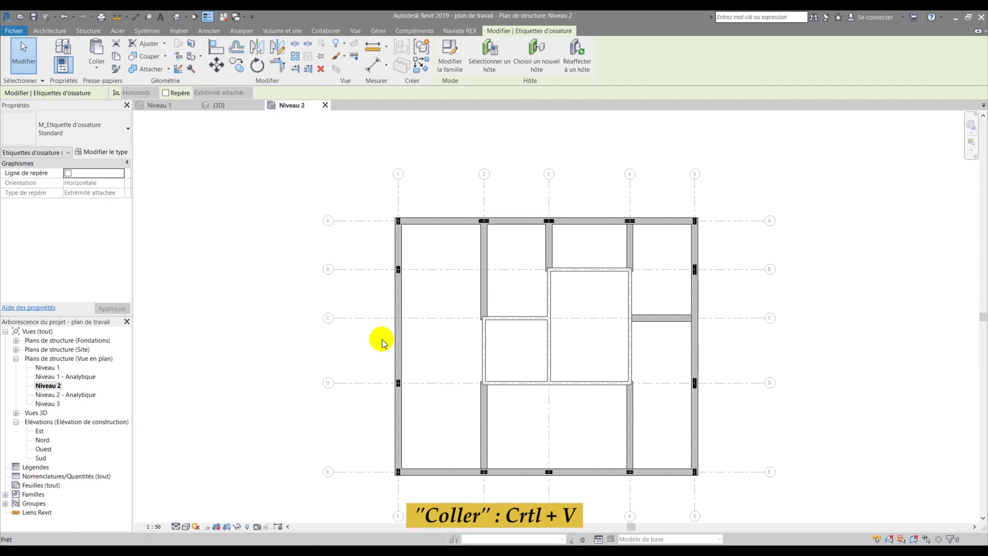
pyautogui.hotkey('ctrl', 'v')
pyautogui.scroll(4, 382, 339)
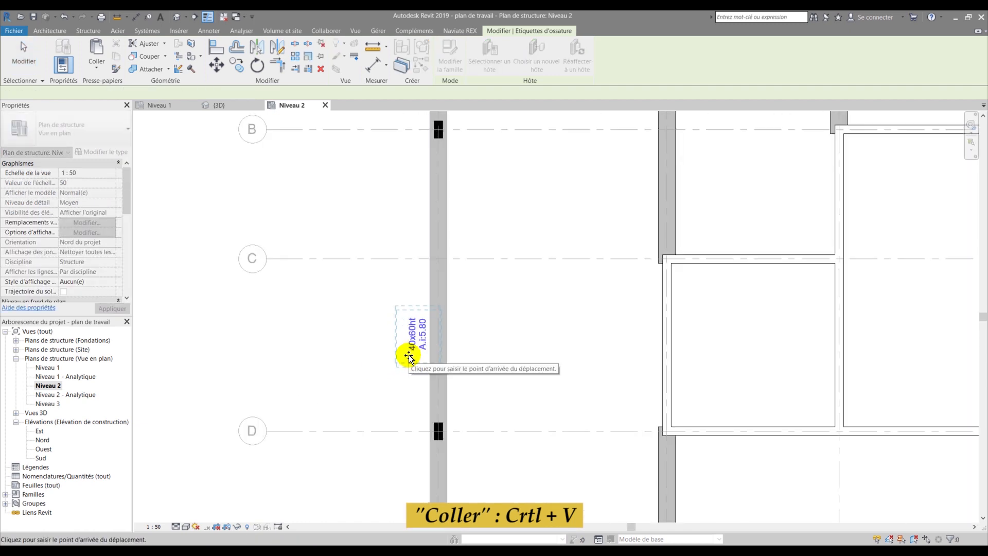
pyautogui.scroll(1, 408, 355)
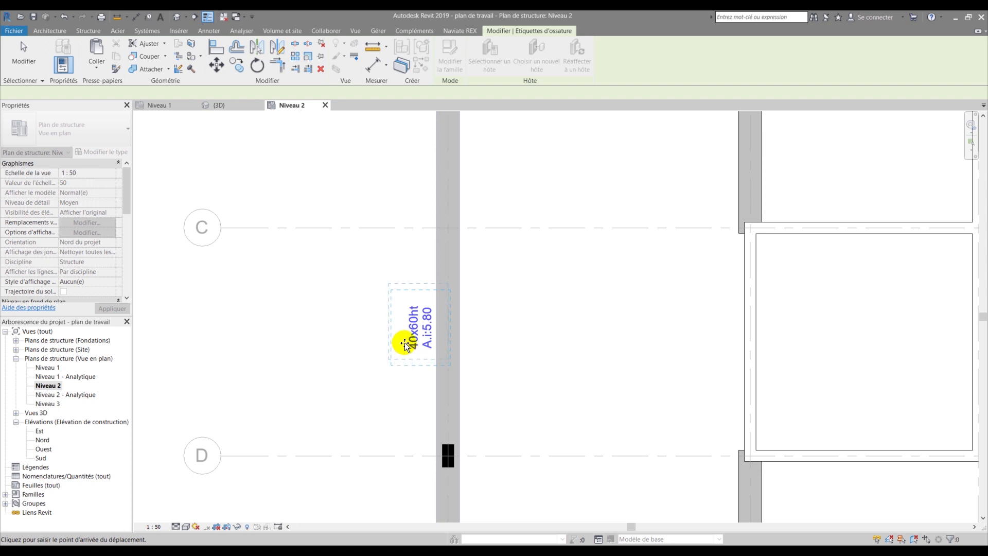
pyautogui.scroll(1, 405, 345)
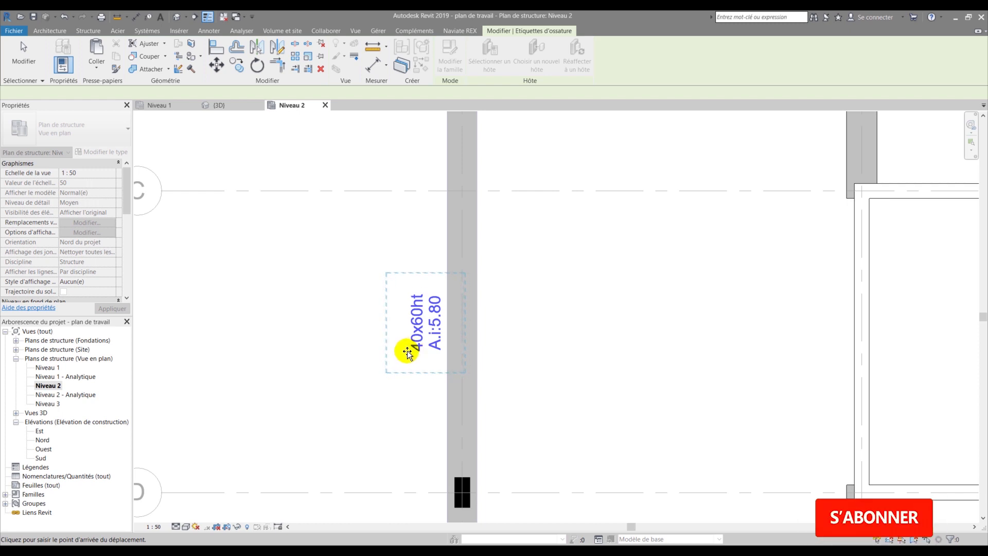
pyautogui.click(407, 353)
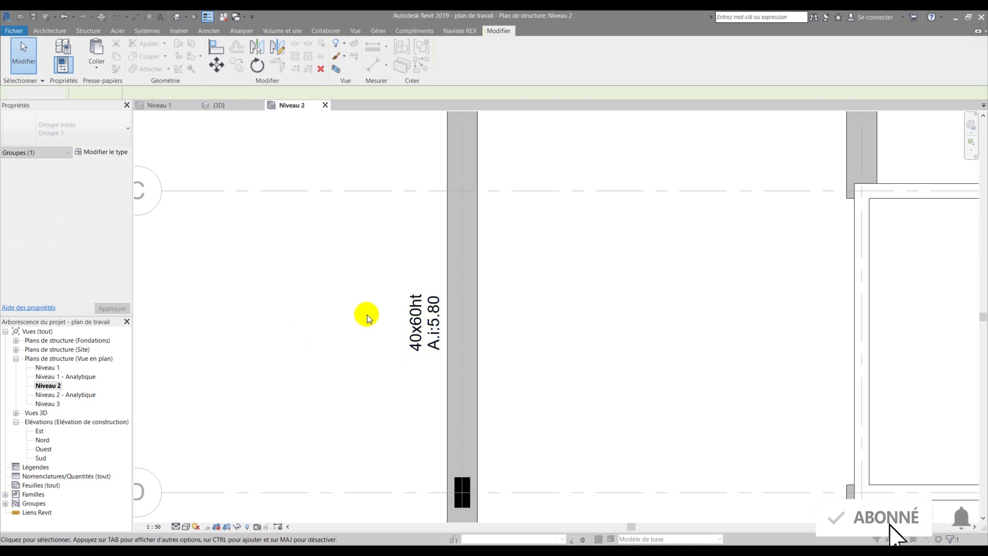
pyautogui.click(347, 169)
# Close the 3D view and tile the Niveau 1 and Niveau 2 plans side by side.
pyautogui.click(218, 105)
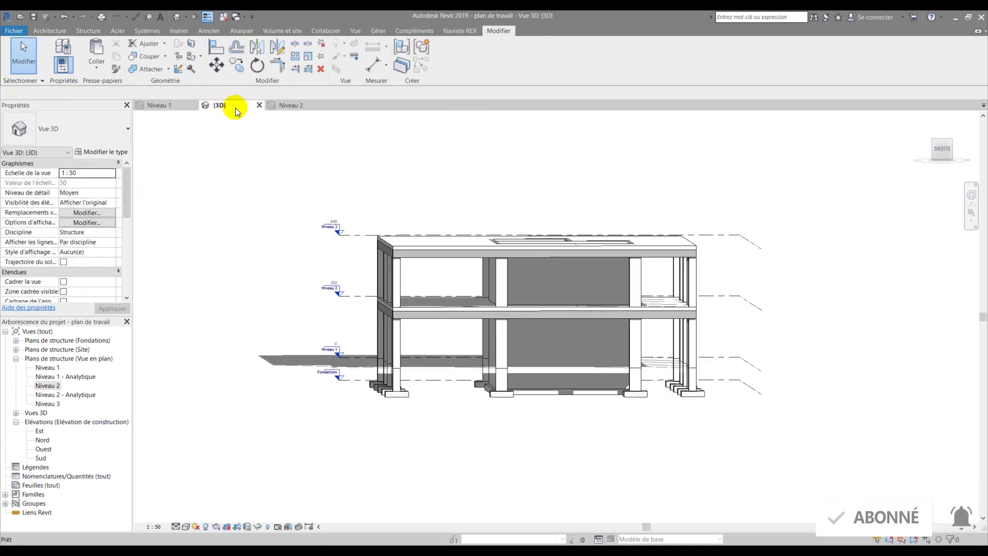
pyautogui.click(260, 105)
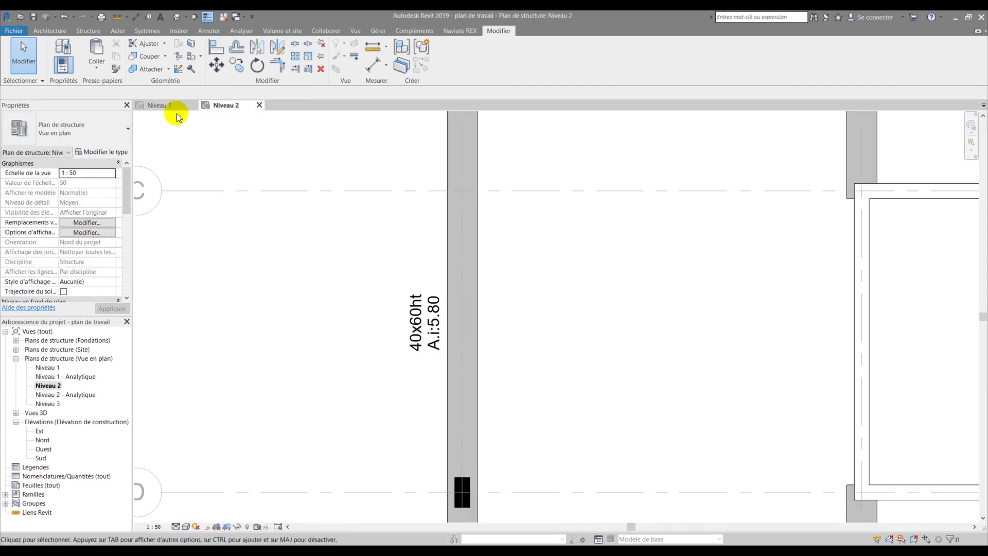
pyautogui.click(163, 105)
pyautogui.click(356, 31)
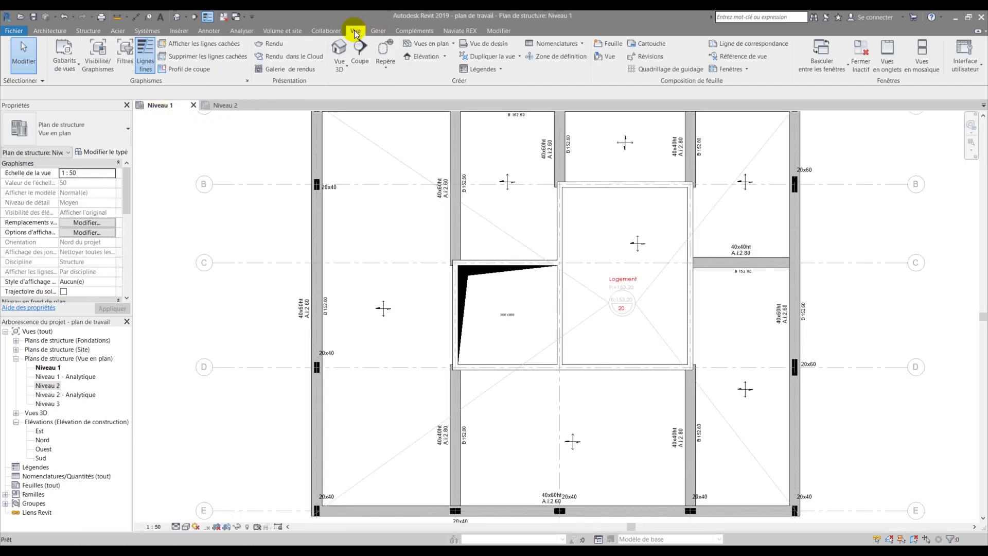
pyautogui.click(922, 47)
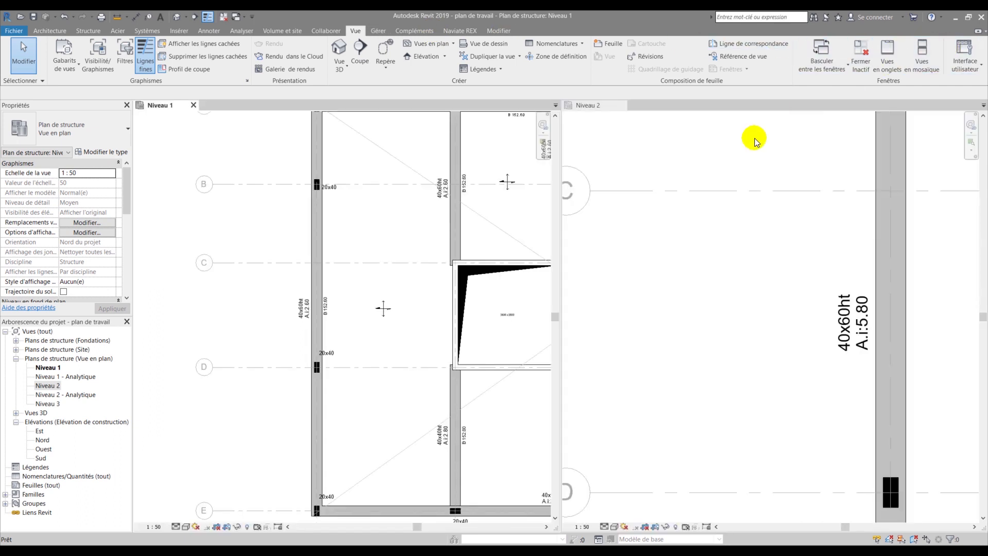
pyautogui.click(646, 267)
pyautogui.scroll(-6, 714, 264)
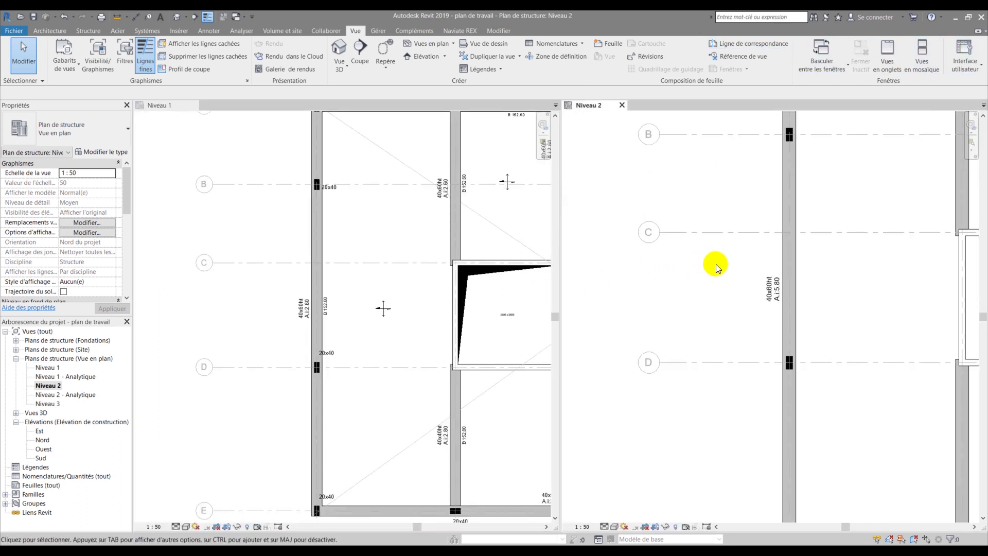
pyautogui.moveTo(723, 270); pyautogui.dragTo(606, 314, button='middle')
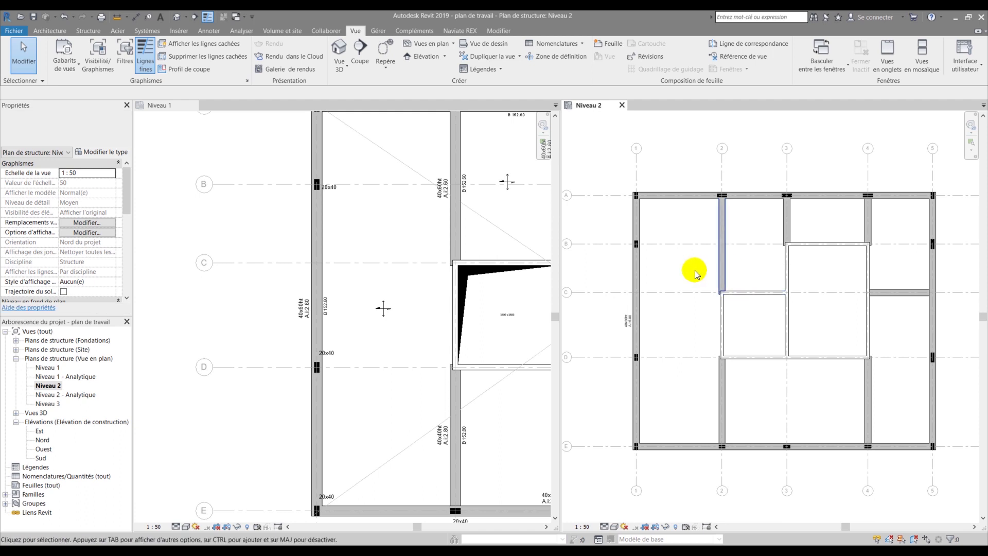
# Compare the beam tag on grid line 1 between grids C and D in the Niveau 1 and Niveau 2 plans.
pyautogui.click(262, 263)
pyautogui.scroll(1, 302, 328)
pyautogui.scroll(2, 303, 325)
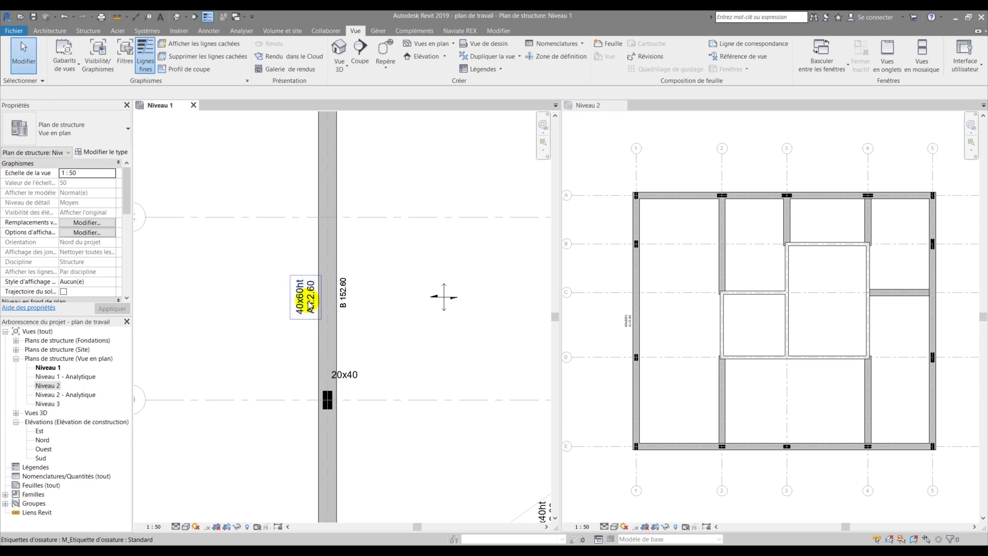
pyautogui.click(618, 319)
pyautogui.scroll(5, 624, 324)
pyautogui.scroll(2, 629, 325)
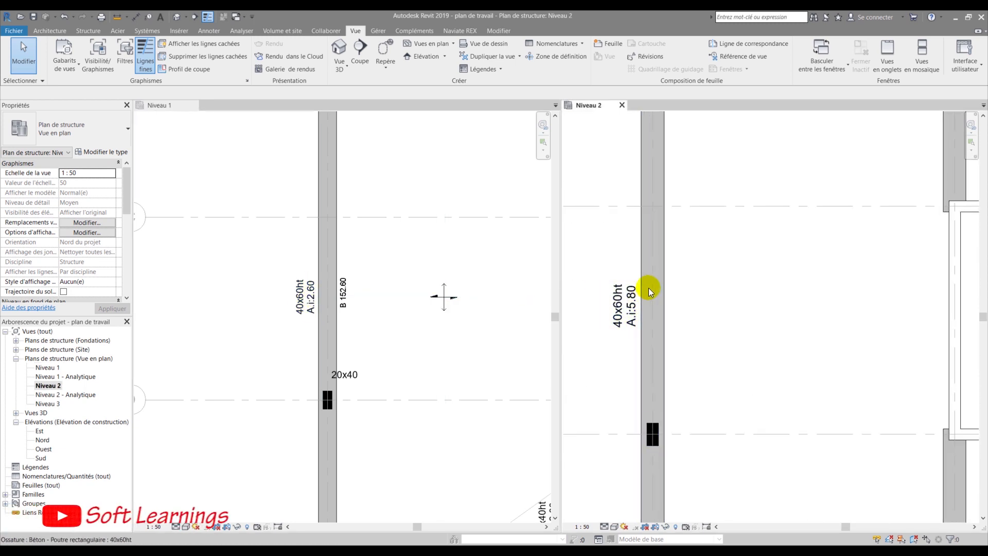
pyautogui.scroll(-3, 645, 270)
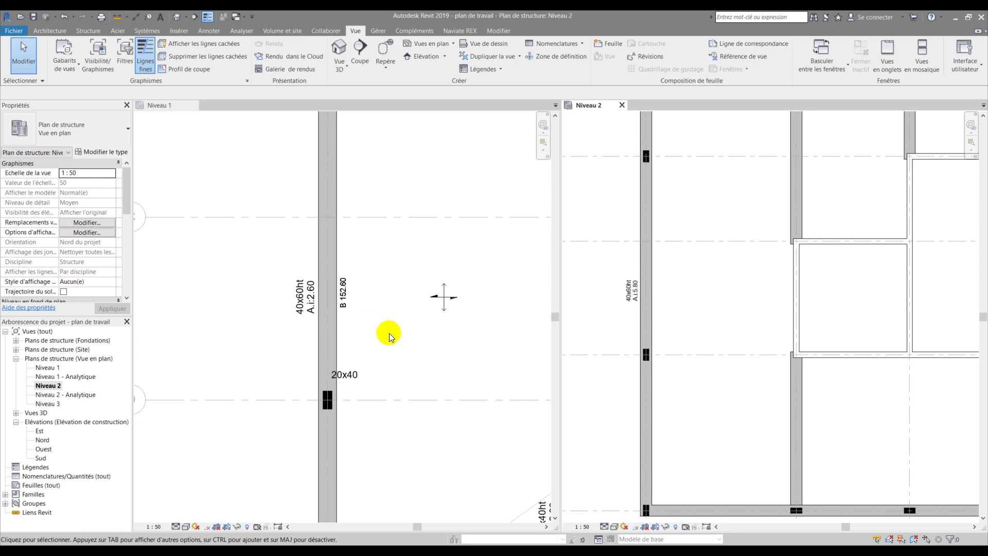
pyautogui.scroll(-4, 372, 337)
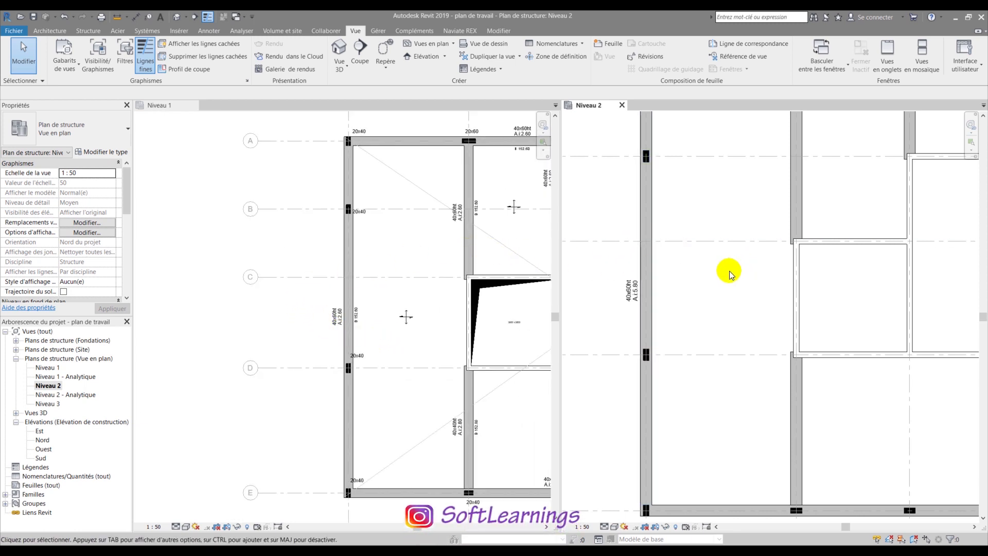
pyautogui.scroll(-5, 727, 326)
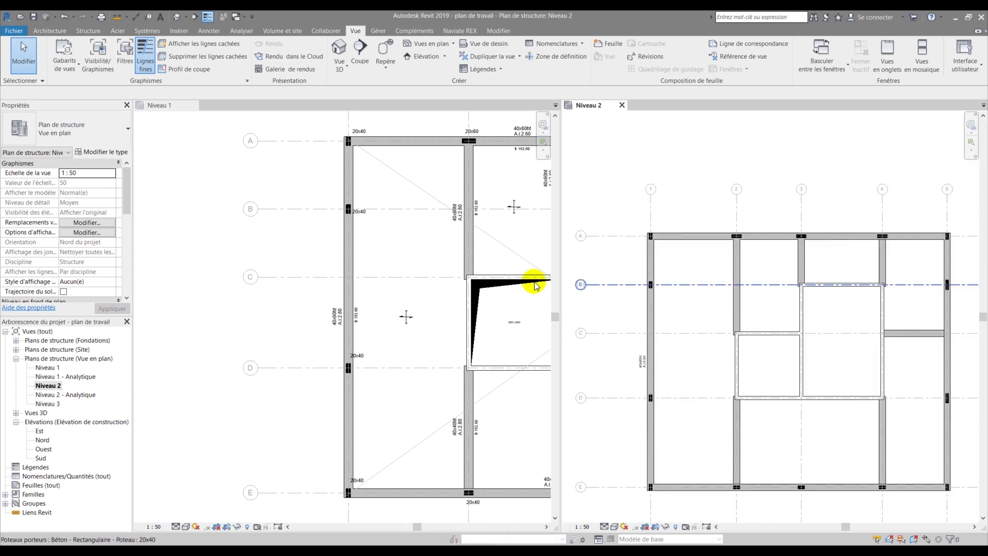
# Select the whole building with all its annotations in the Niveau 1 plan.
pyautogui.click(263, 231)
pyautogui.moveTo(370, 335); pyautogui.dragTo(344, 335, button='middle')
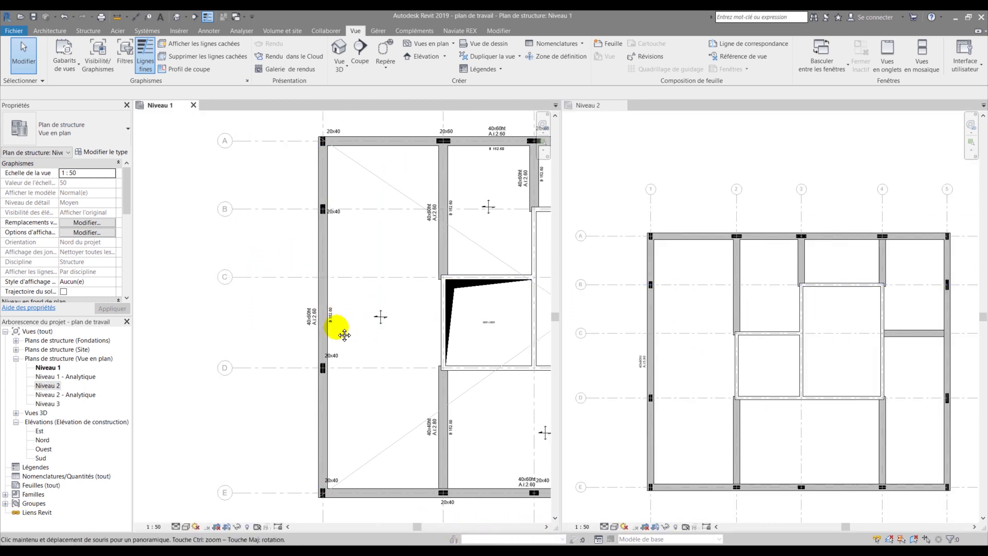
pyautogui.scroll(-3, 344, 335)
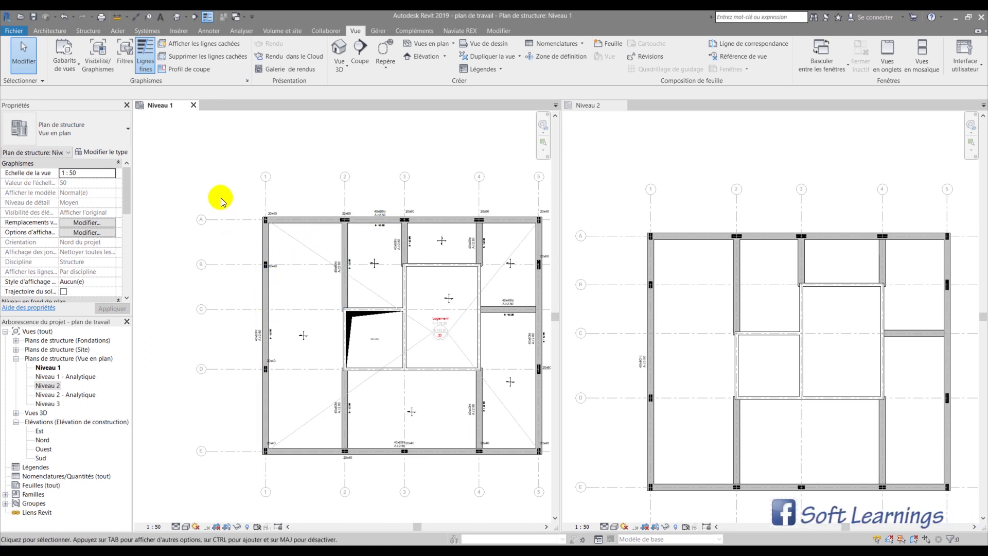
pyautogui.scroll(-2, 204, 212)
pyautogui.moveTo(208, 198); pyautogui.dragTo(412, 354)
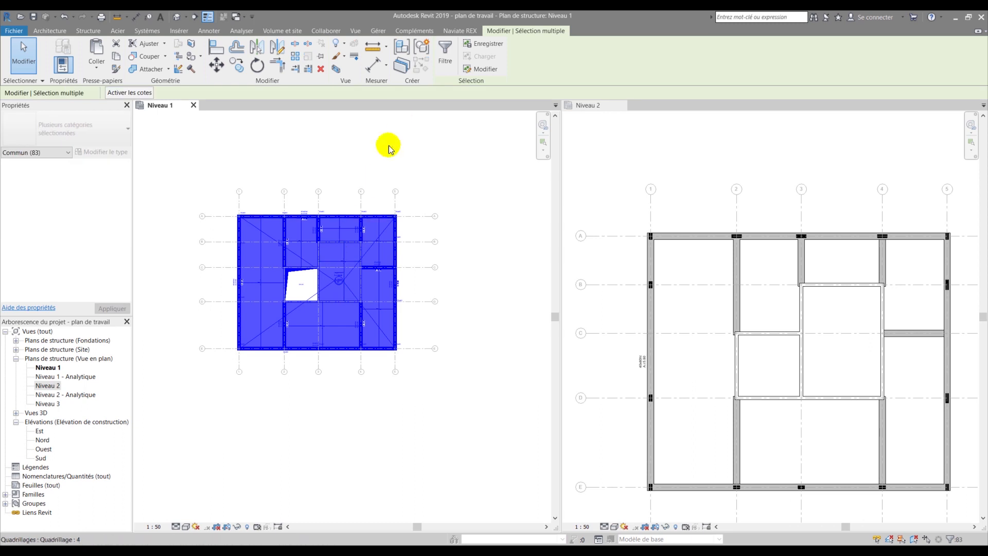
# Filter the selection to Cotes d'élévation, Eléments de détail, Etiquettes d'ossature, de poteaux porteurs and de sols, Lignes (Lignes moyennes) and Symbole de sens de portée.
pyautogui.click(444, 54)
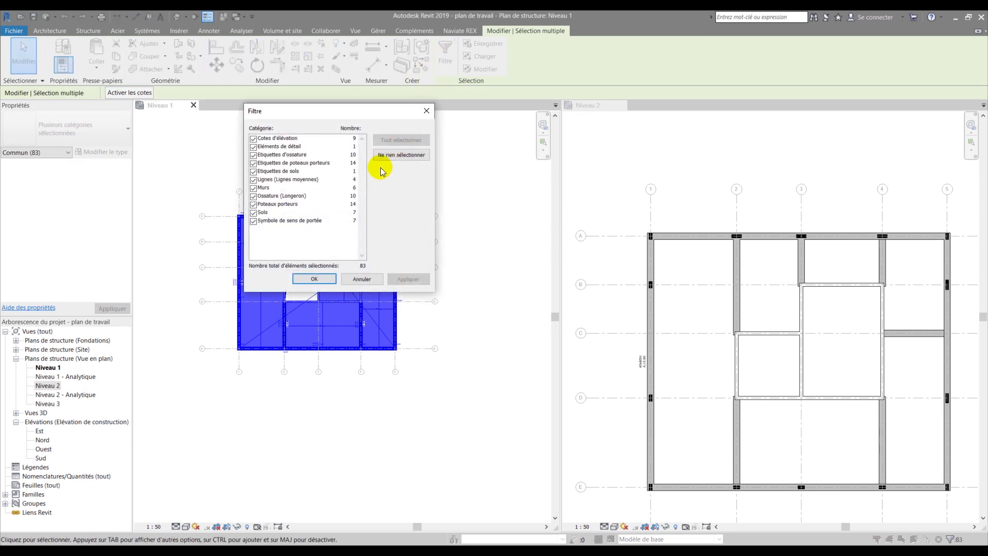
pyautogui.click(253, 222)
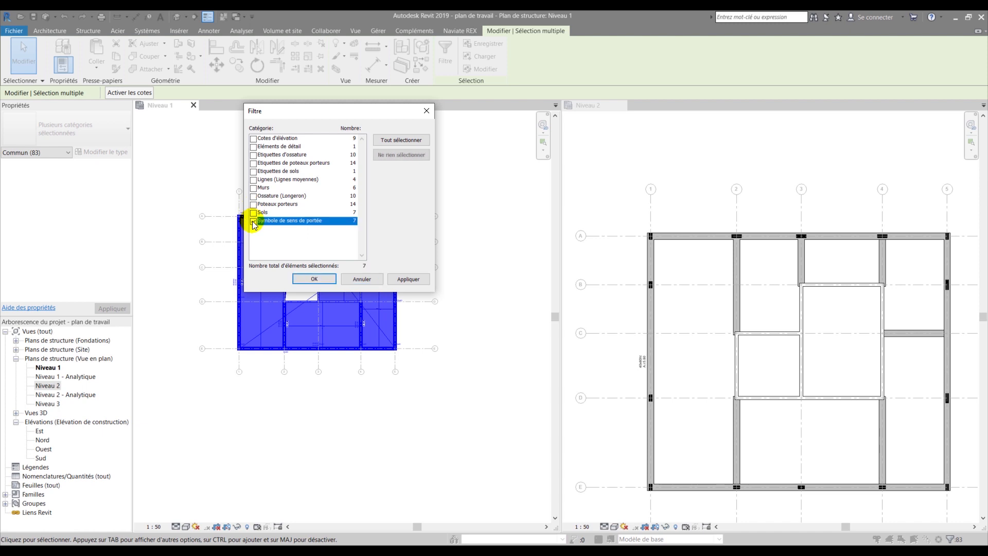
pyautogui.click(253, 180)
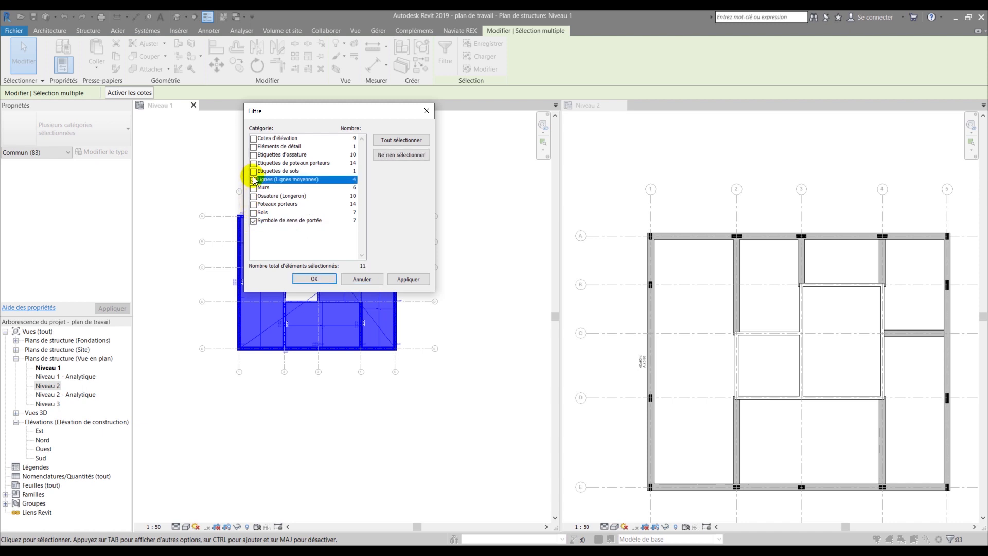
pyautogui.click(253, 172)
pyautogui.click(254, 164)
pyautogui.click(253, 155)
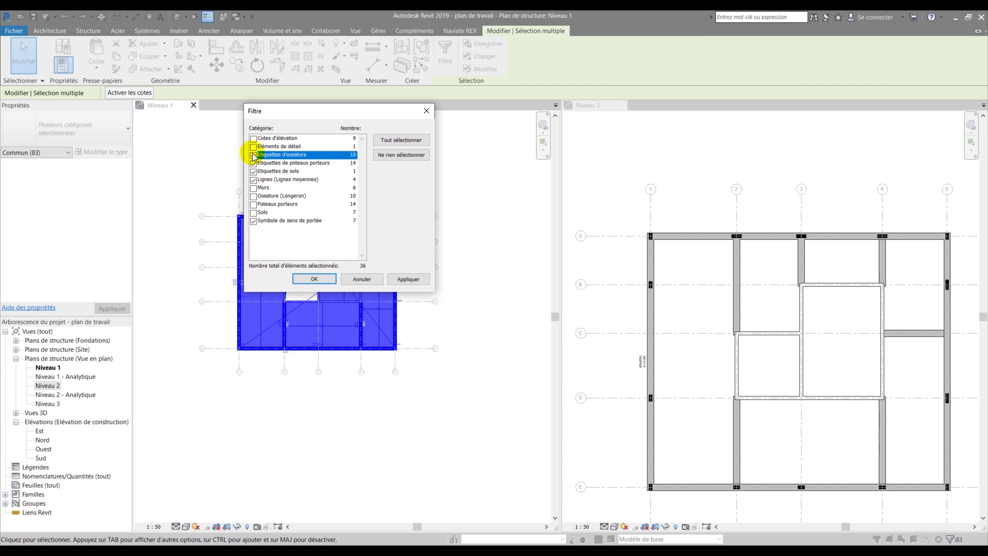
pyautogui.click(253, 147)
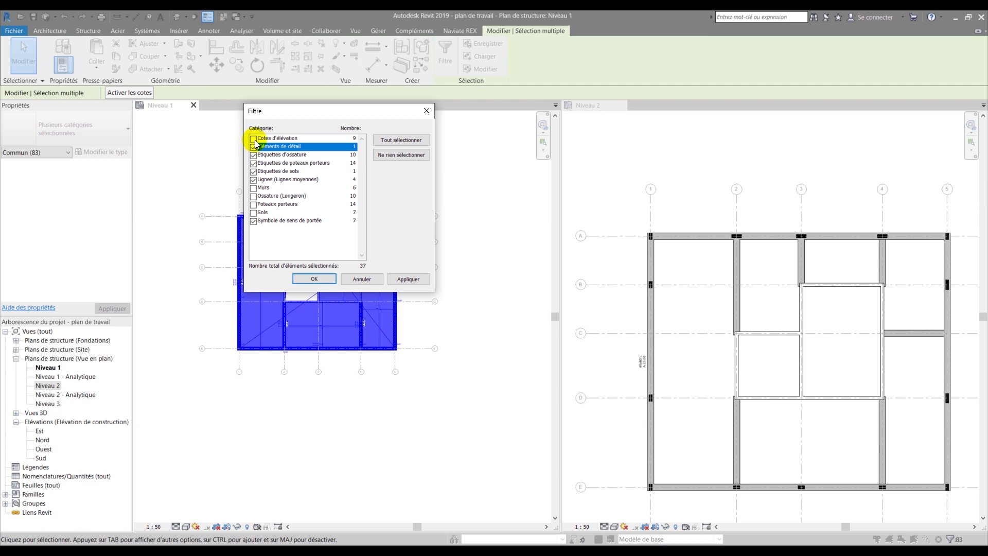
pyautogui.click(253, 139)
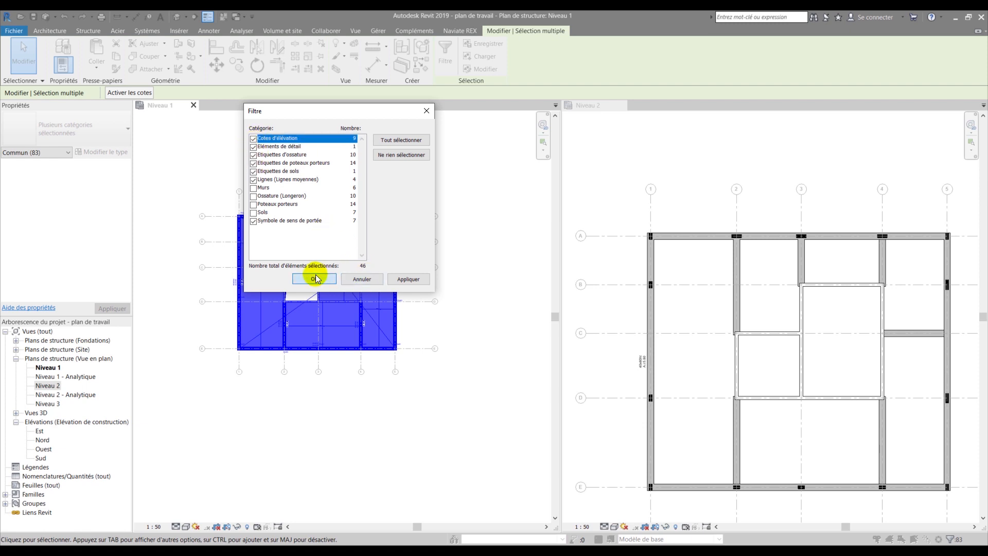
pyautogui.press('Return')
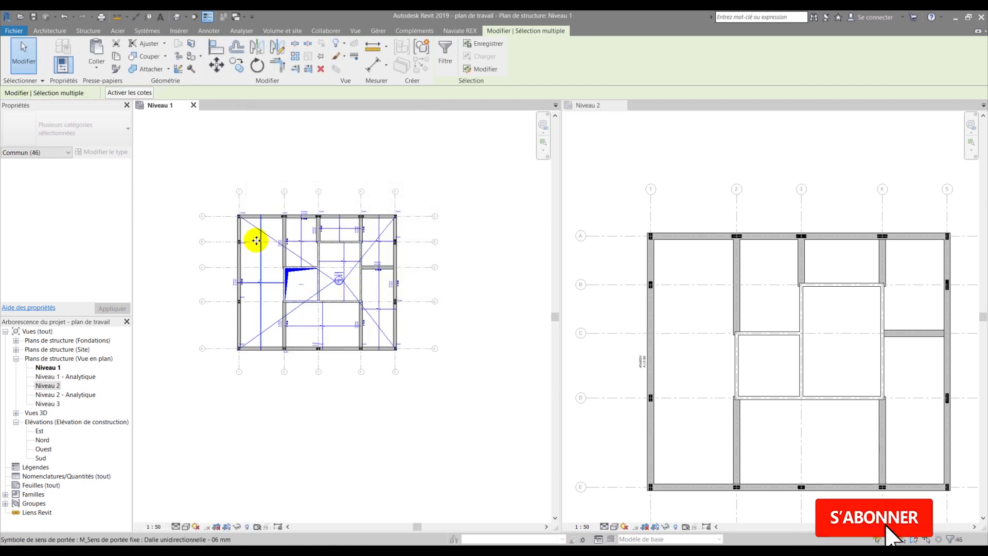
pyautogui.scroll(2, 251, 255)
pyautogui.scroll(1, 247, 260)
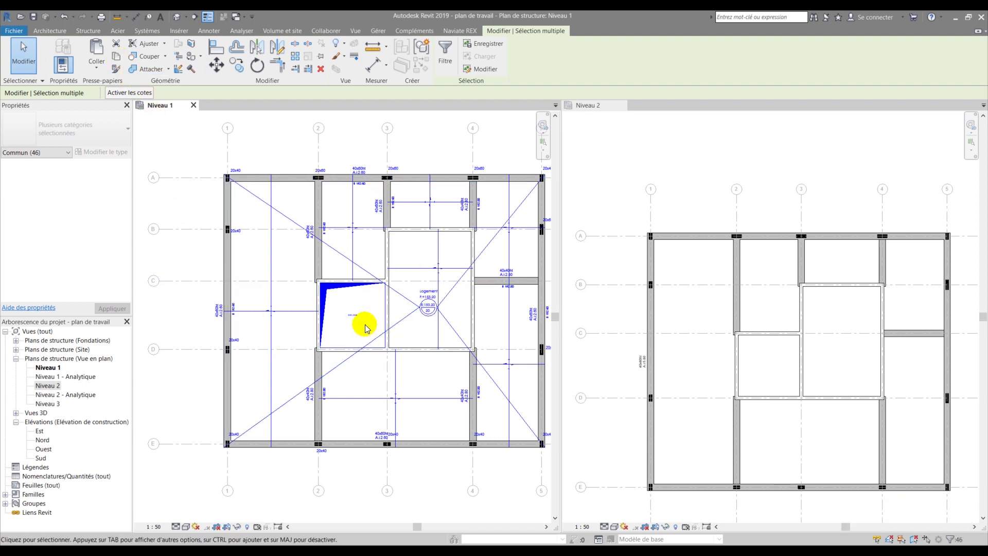
pyautogui.click(96, 69)
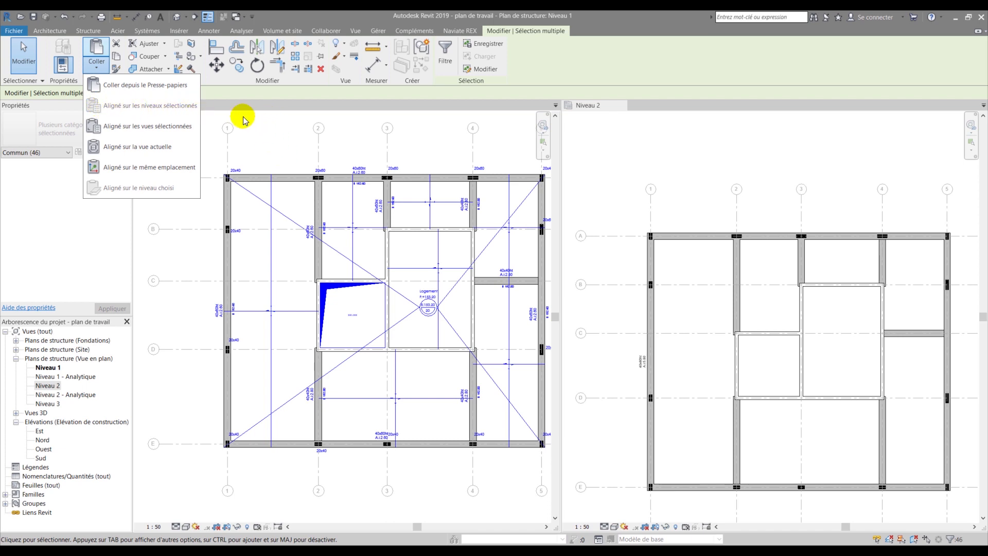
pyautogui.click(246, 92)
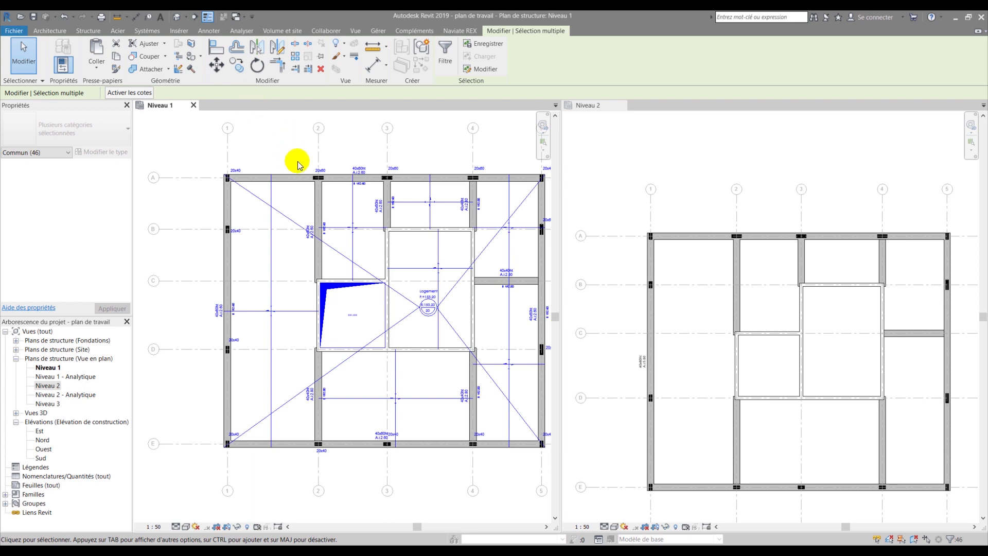
pyautogui.scroll(-3, 286, 204)
pyautogui.scroll(-1, 271, 231)
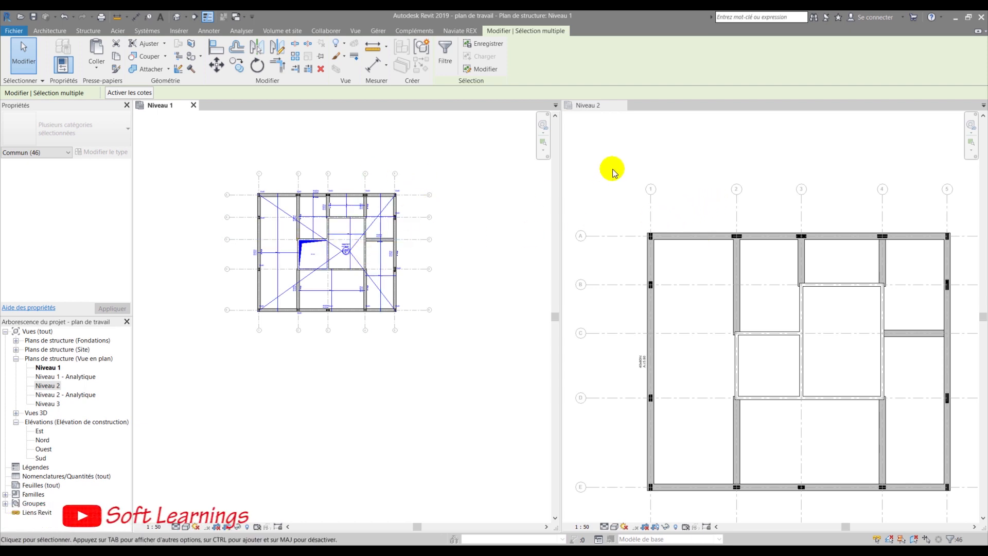
pyautogui.click(617, 155)
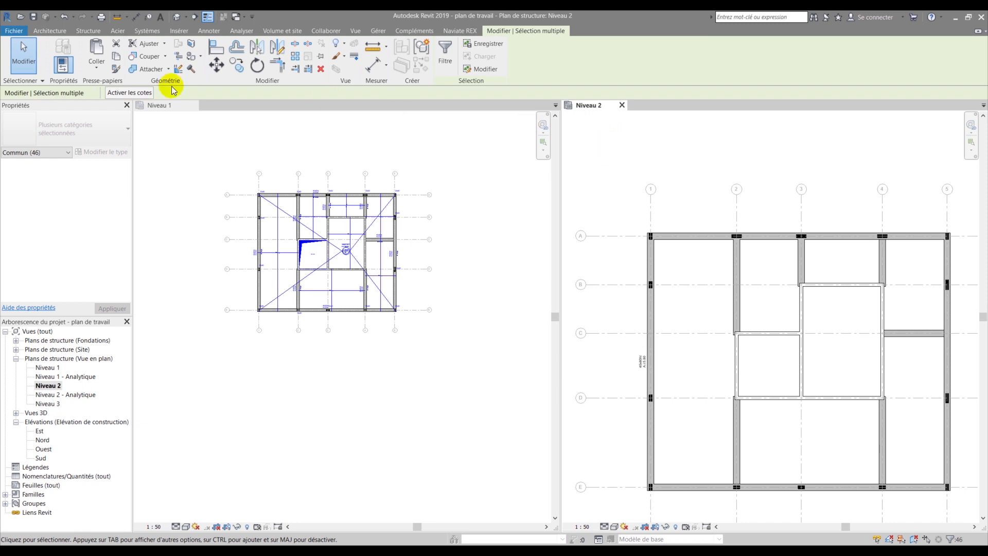
pyautogui.click(96, 64)
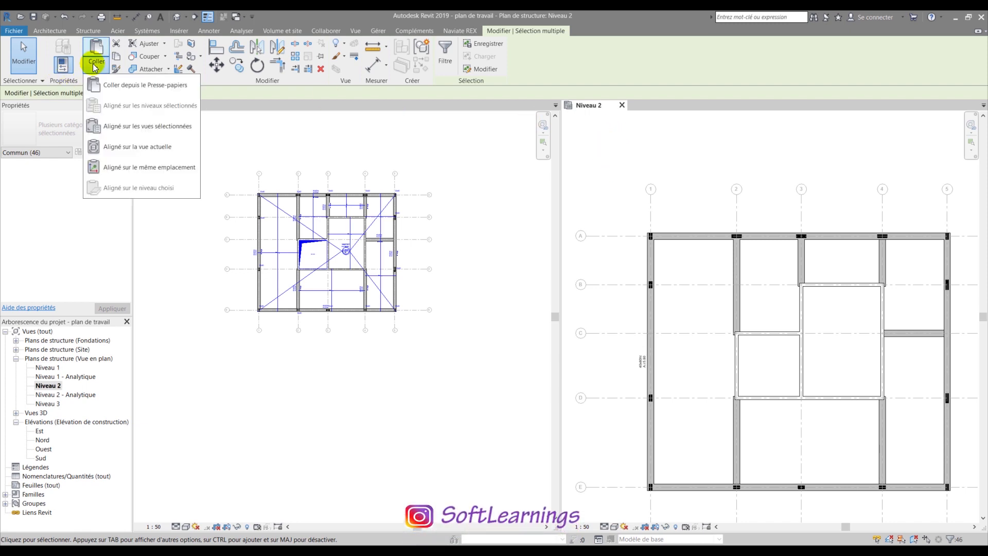
pyautogui.click(158, 127)
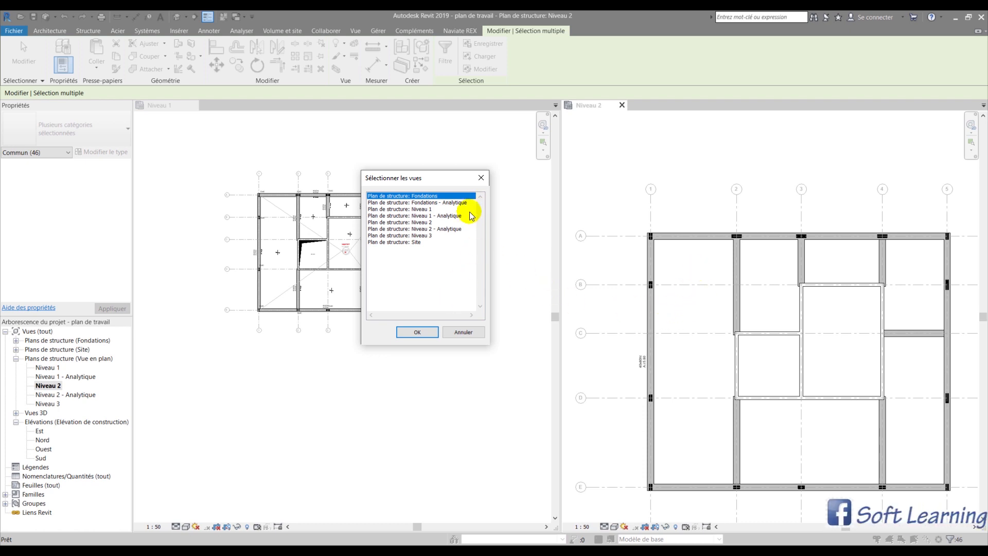
pyautogui.click(475, 335)
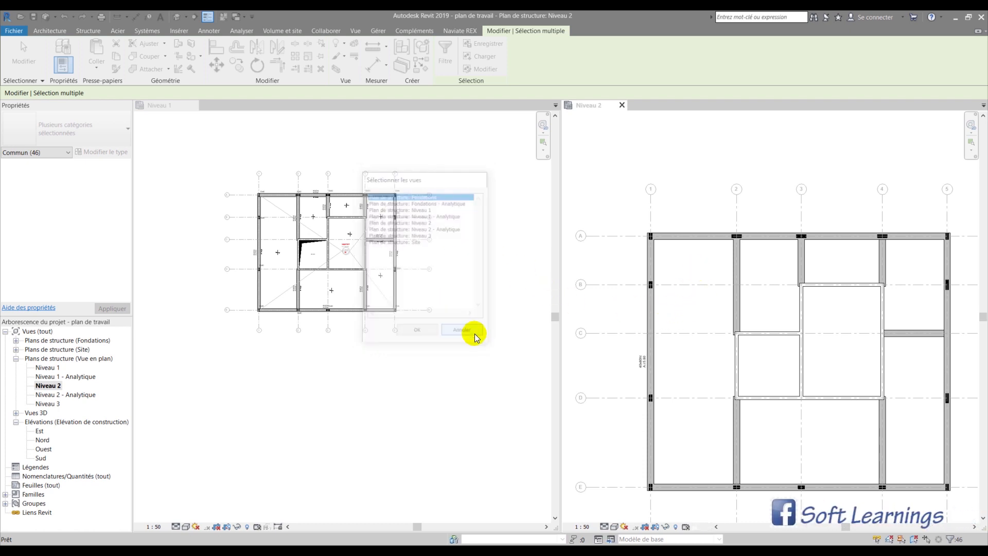
# Delete the beam tag on grid line 1 in the Niveau 2 plan and paste the copied Niveau 1 annotations aligned to the current view.
pyautogui.click(640, 367)
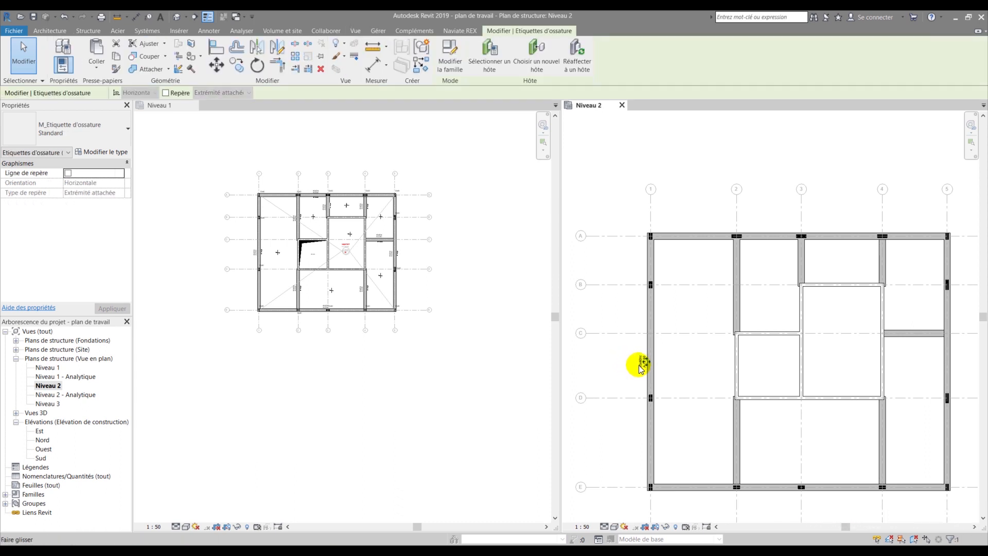
pyautogui.press('Escape')
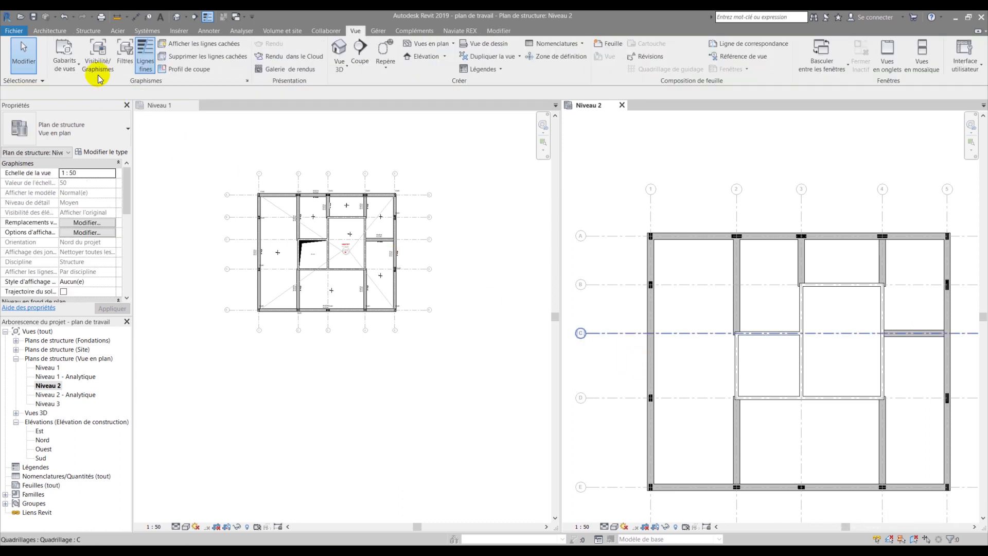
pyautogui.click(498, 32)
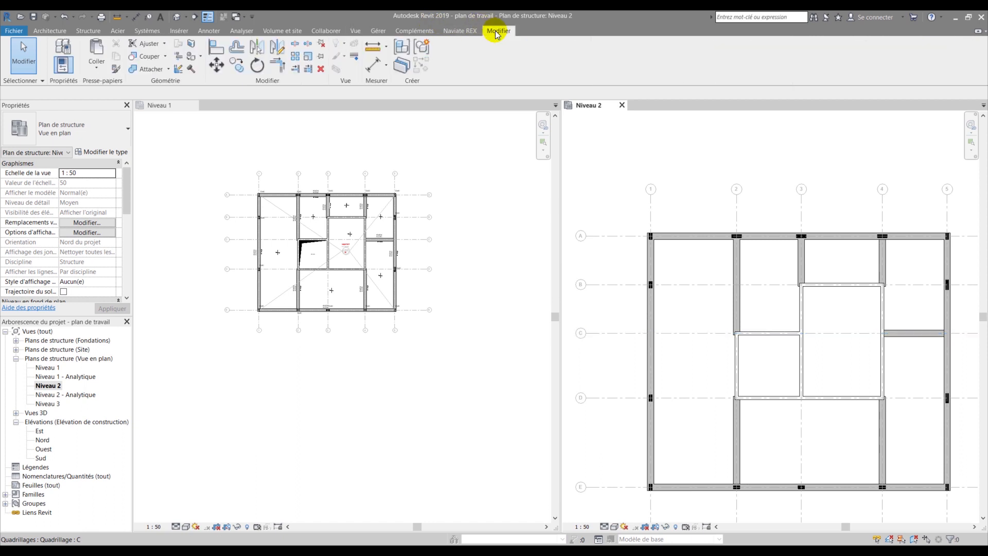
pyautogui.click(94, 66)
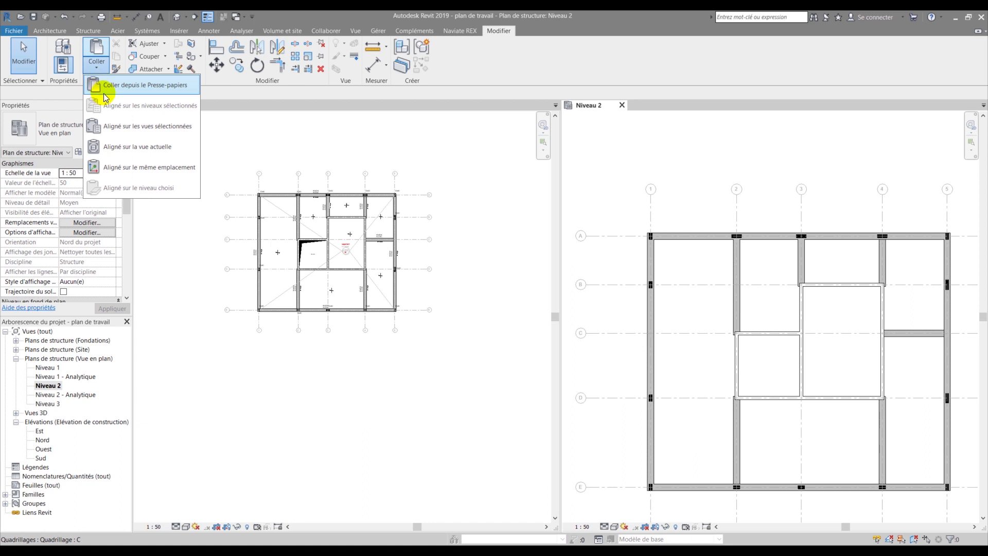
pyautogui.click(116, 149)
pyautogui.click(666, 268)
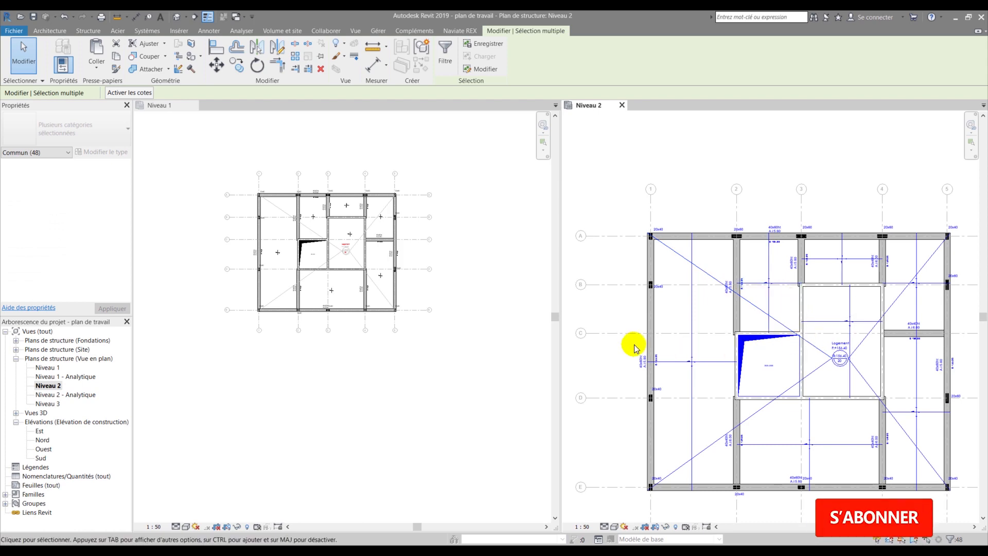
pyautogui.click(612, 309)
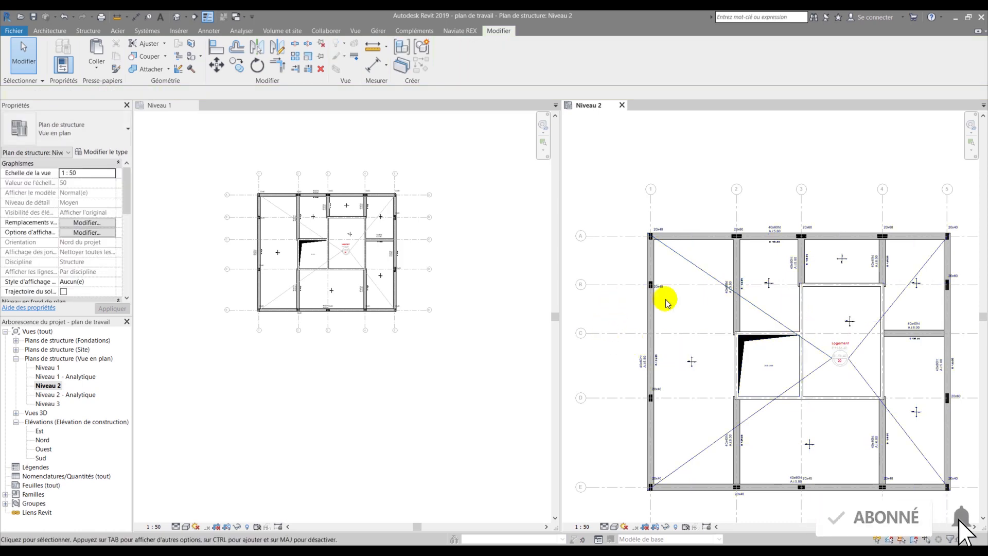
# Compare the Logement slab tag and the annotations of the 40x40ht beam on grid C between the Niveau 1 and Niveau 2 plans.
pyautogui.scroll(5, 812, 344)
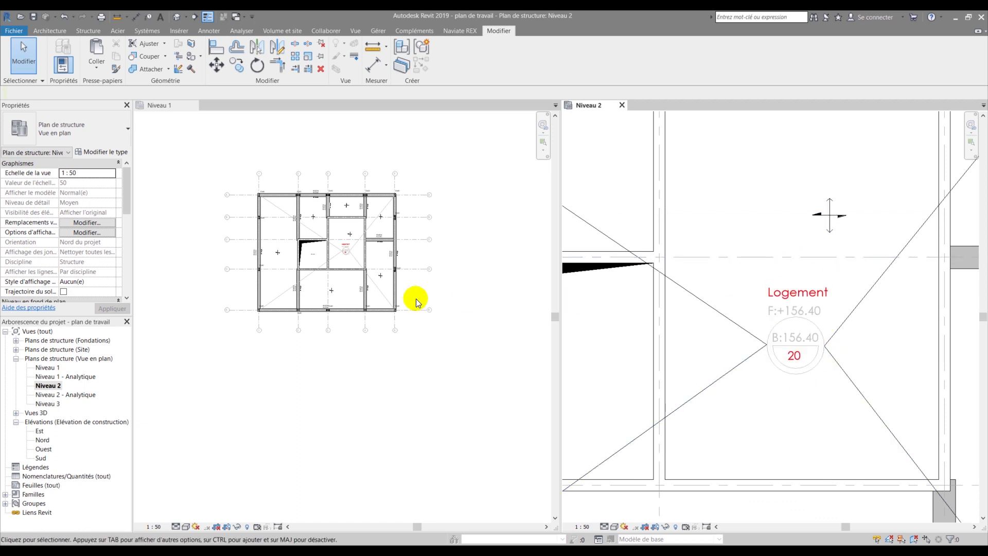
pyautogui.click(315, 358)
pyautogui.scroll(6, 344, 248)
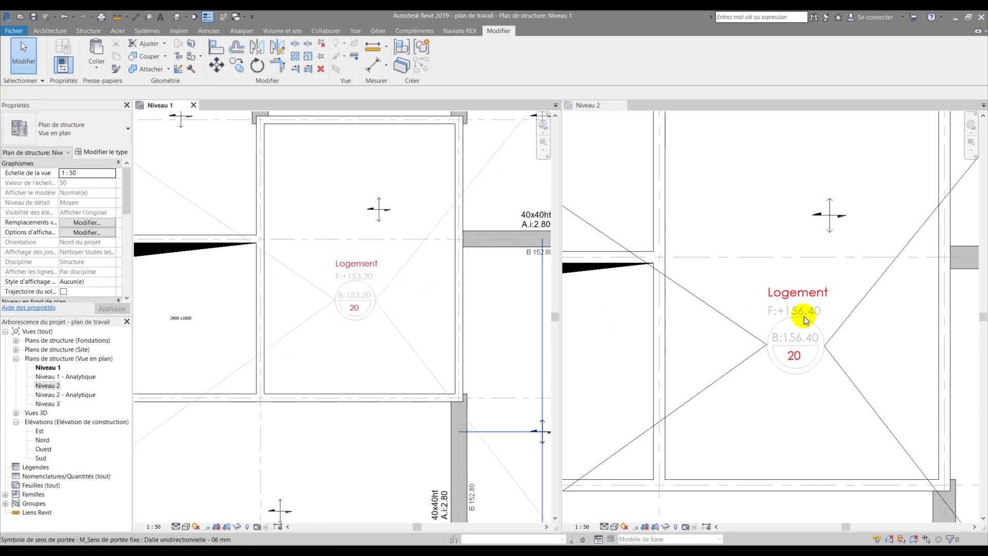
pyautogui.scroll(-4, 805, 319)
pyautogui.scroll(3, 932, 264)
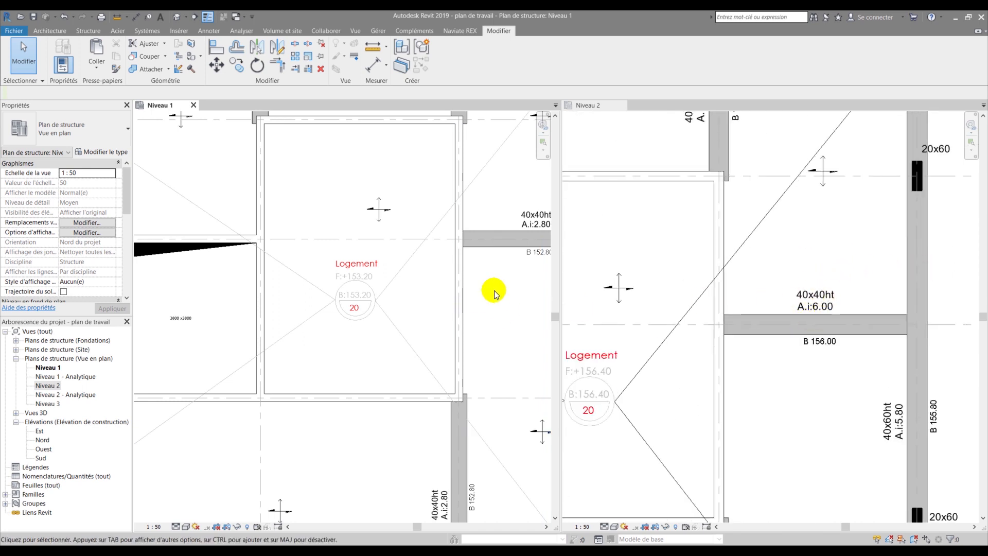
pyautogui.moveTo(509, 284); pyautogui.dragTo(312, 297, button='middle')
pyautogui.scroll(3, 327, 260)
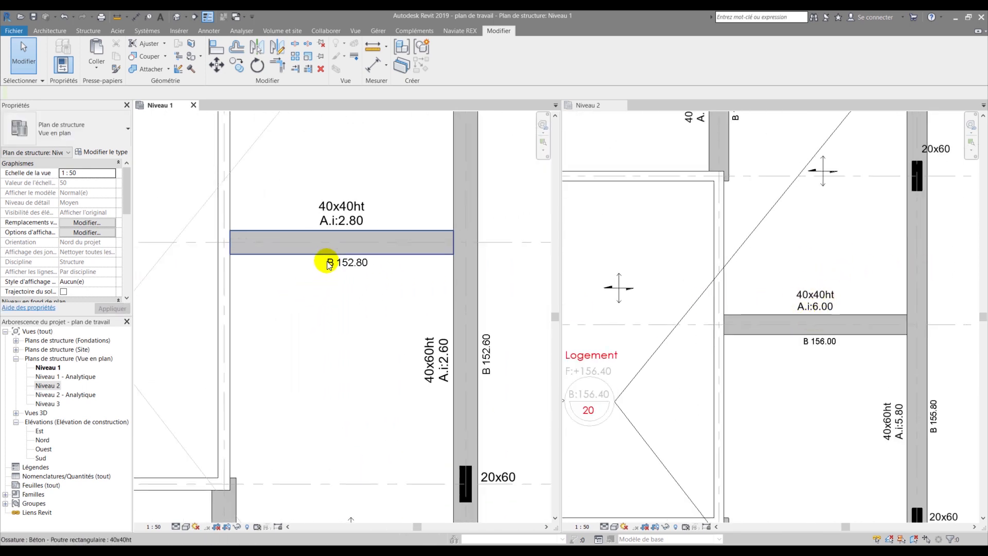
pyautogui.moveTo(378, 285); pyautogui.dragTo(357, 365, button='middle')
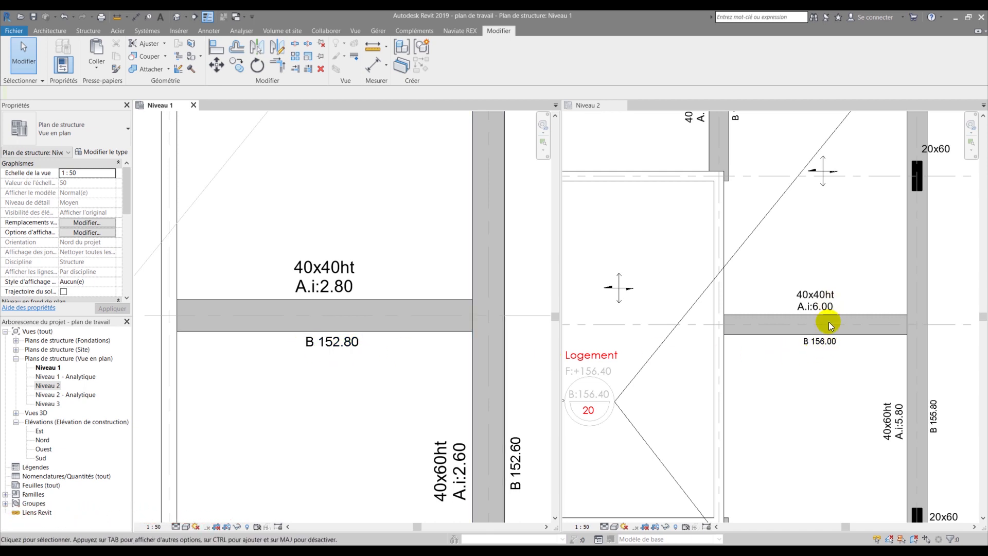
# Check the pasted beam tags and spot elevations around grid 3 and across the whole Niveau 2 plan.
pyautogui.scroll(-3, 763, 344)
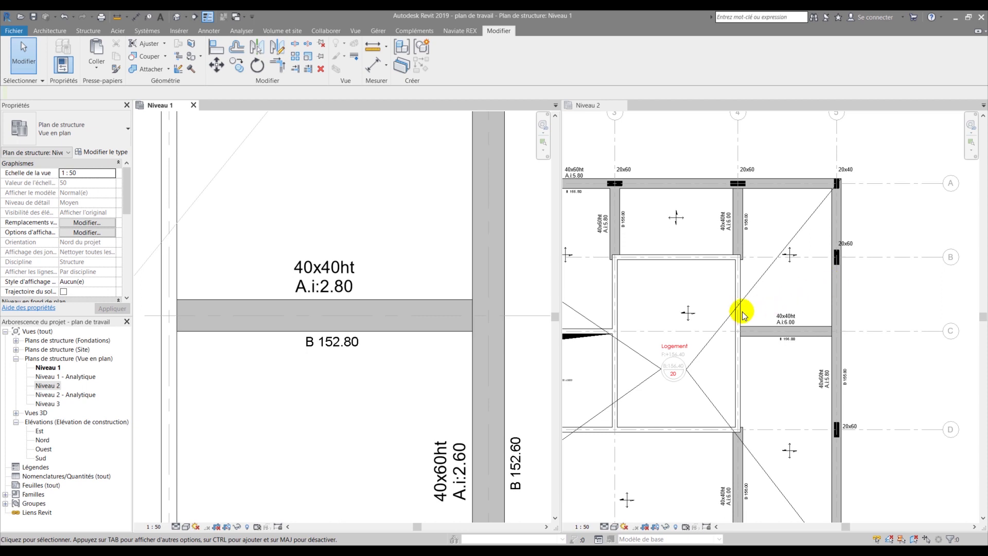
pyautogui.scroll(-3, 734, 298)
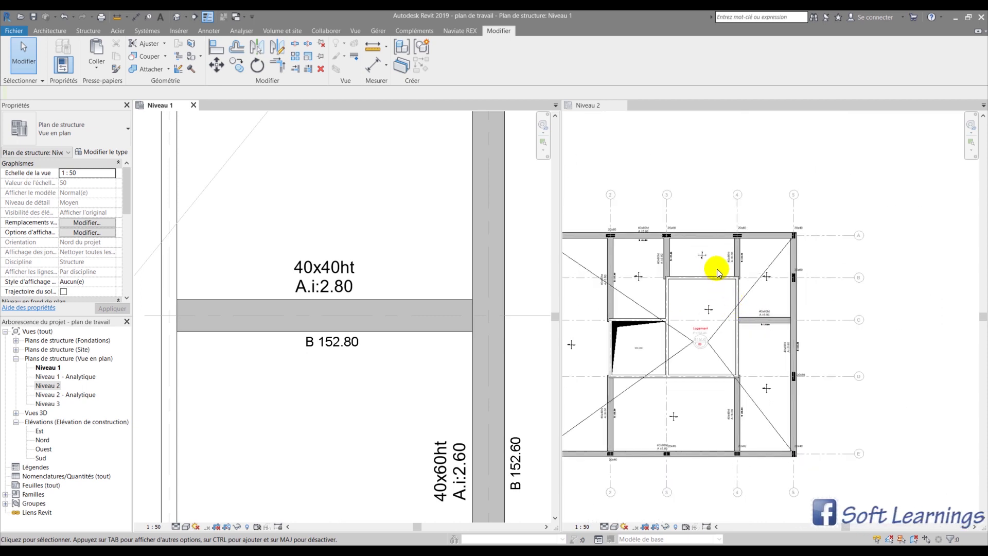
pyautogui.scroll(4, 664, 255)
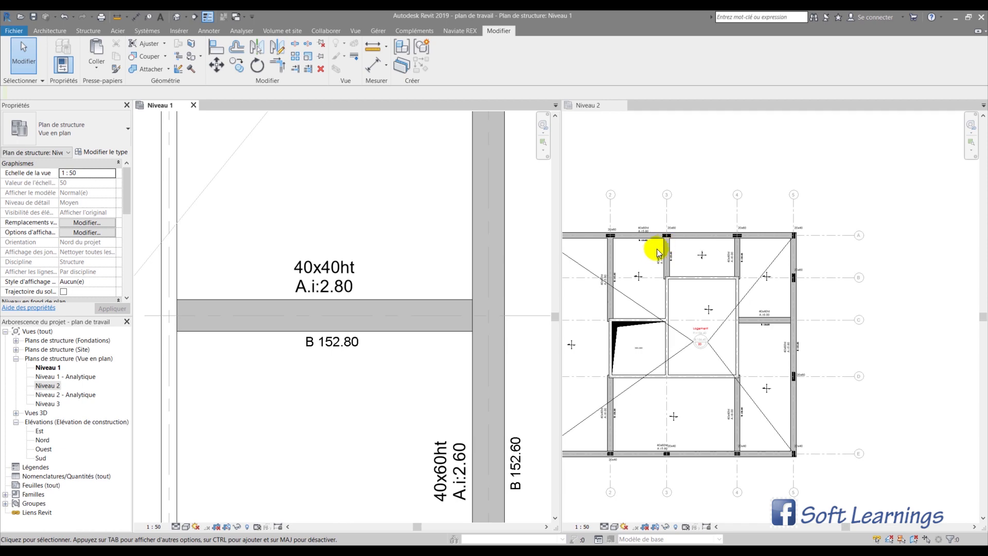
pyautogui.scroll(2, 676, 261)
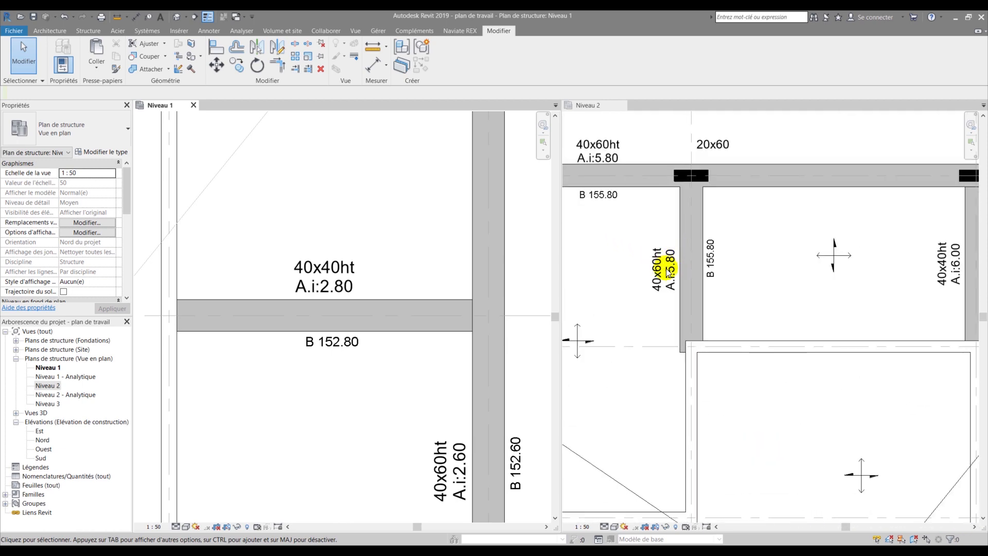
pyautogui.scroll(-5, 669, 265)
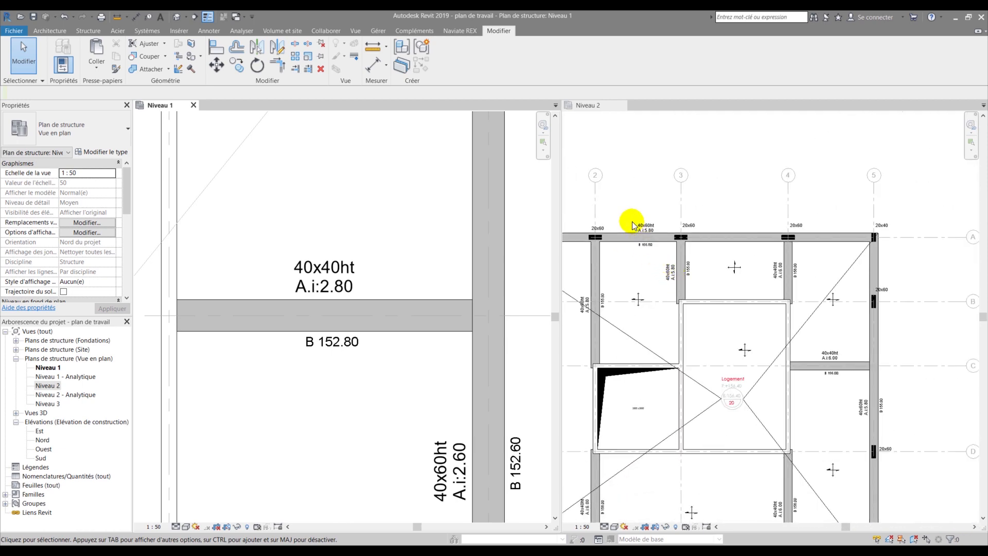
pyautogui.click(718, 203)
pyautogui.scroll(-2, 717, 204)
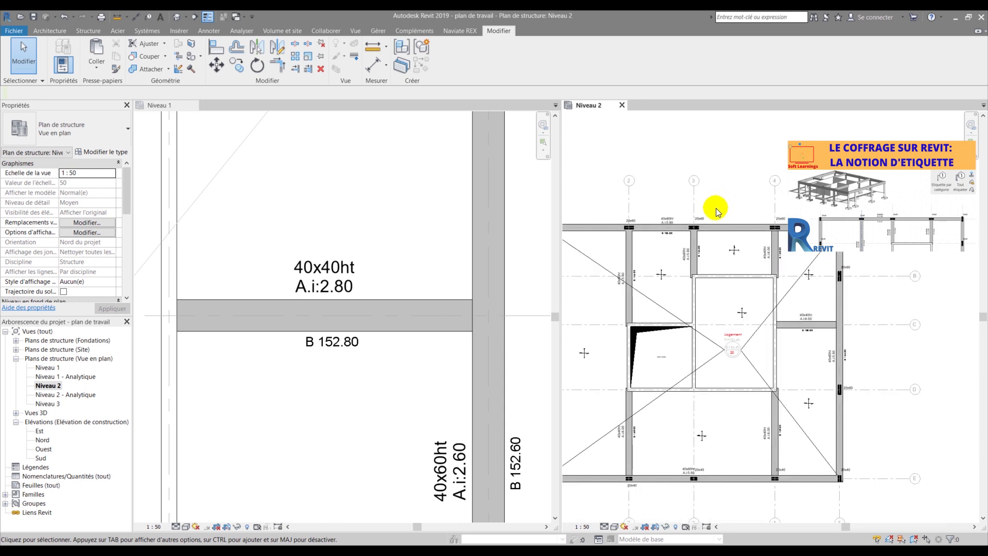